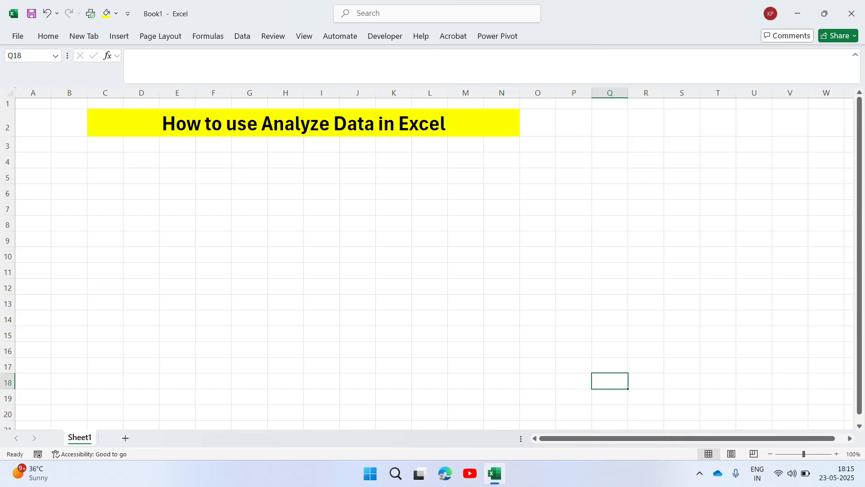
Enter the header "Sales Person" in cell C4 and auto-fit the width of column C
left_click(147, 161)
key("Left")
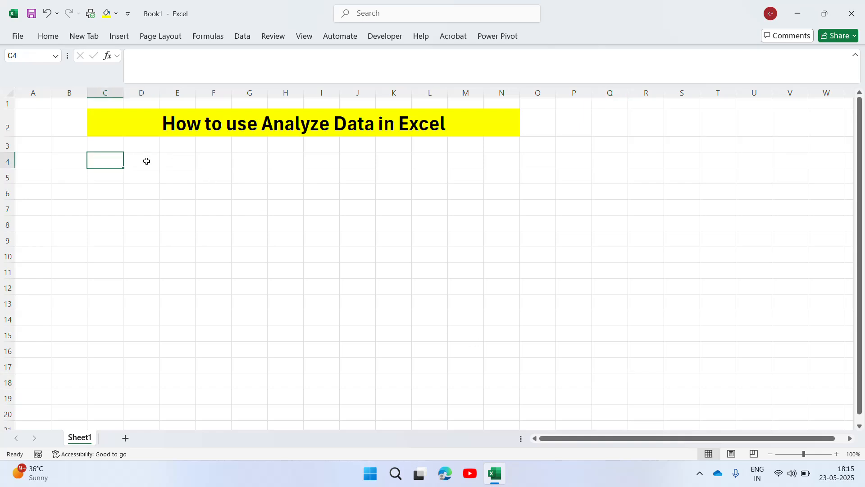
left_click(147, 161)
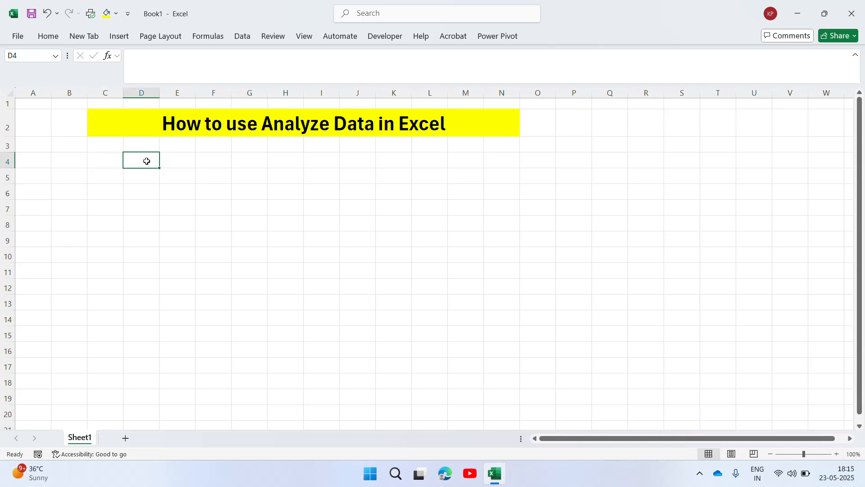
key("Left")
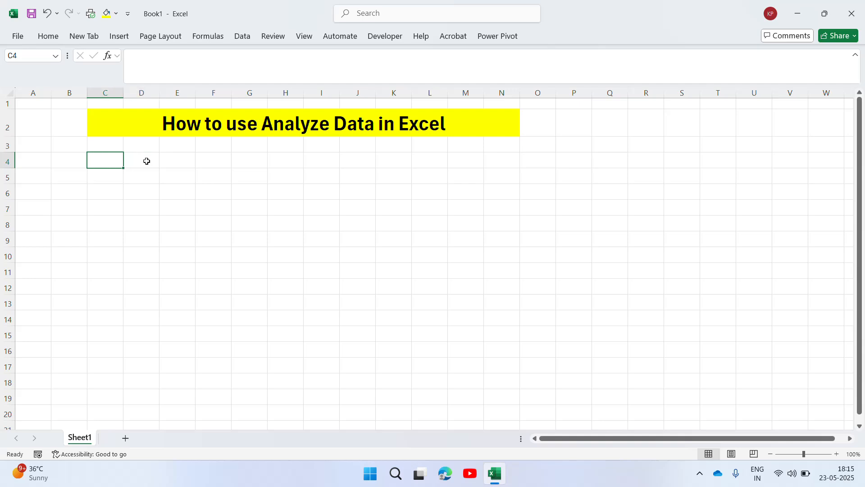
type("Sales ")
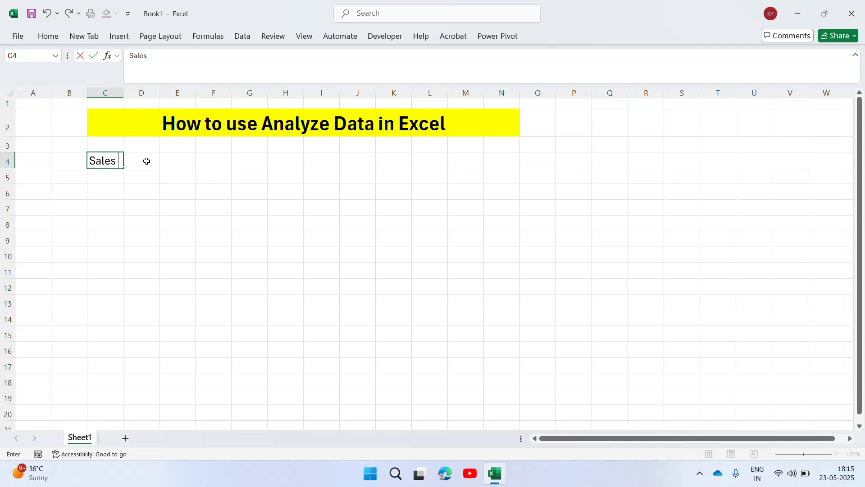
type("Person")
key("Return")
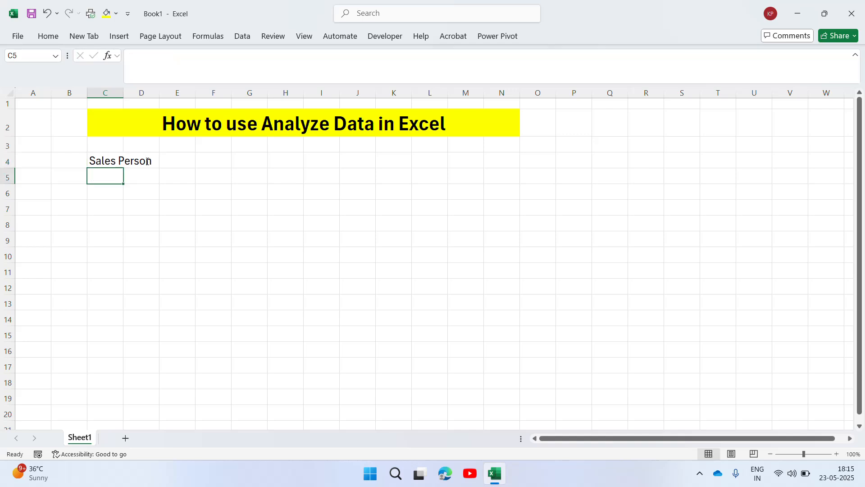
double_click(124, 95)
Add the headers "City" in cell D4 and "Sale" in cell E4
left_click(174, 158)
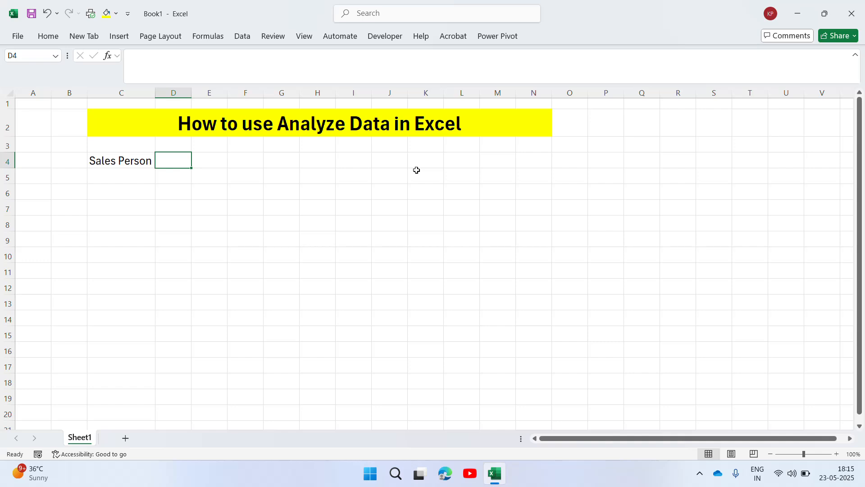
type("City")
key("Up")
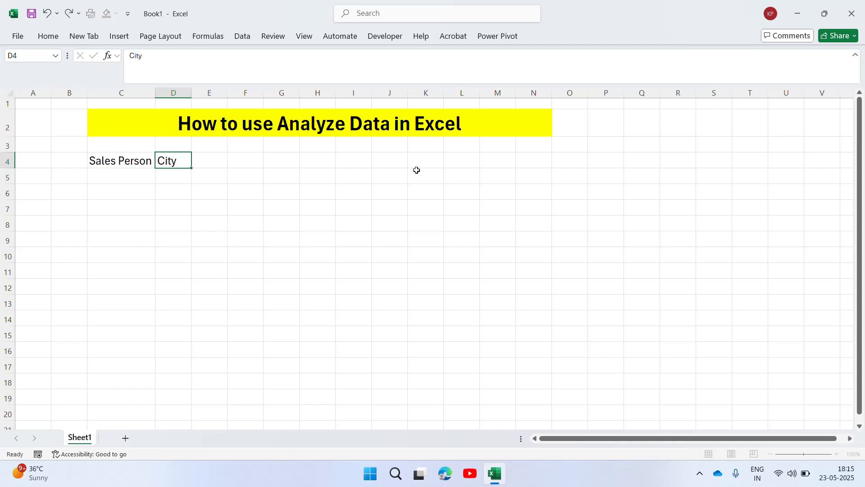
key("Right")
key("Down")
type("Sa")
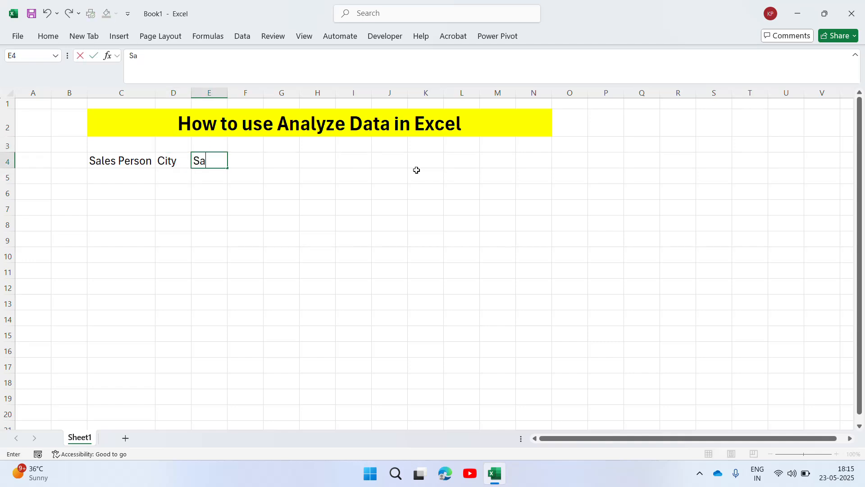
type("le")
key("Return")
key("Up")
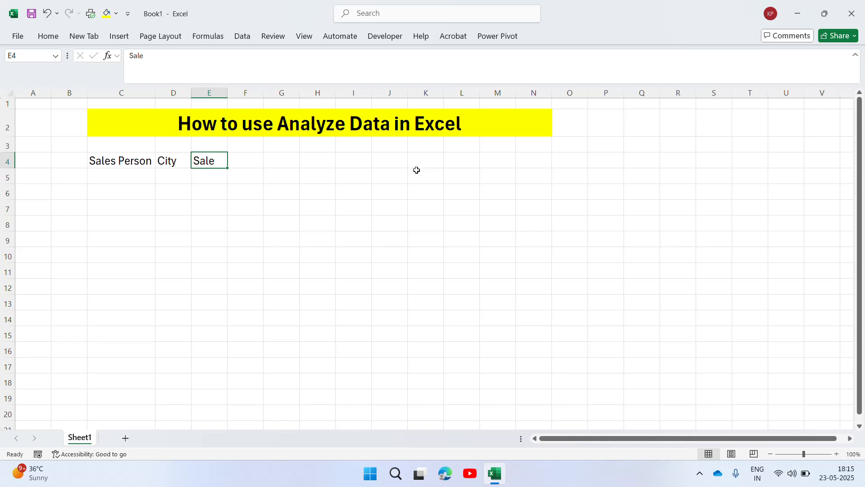
key("Left")
key("Left")
key("Right")
key("Right")
key("Left")
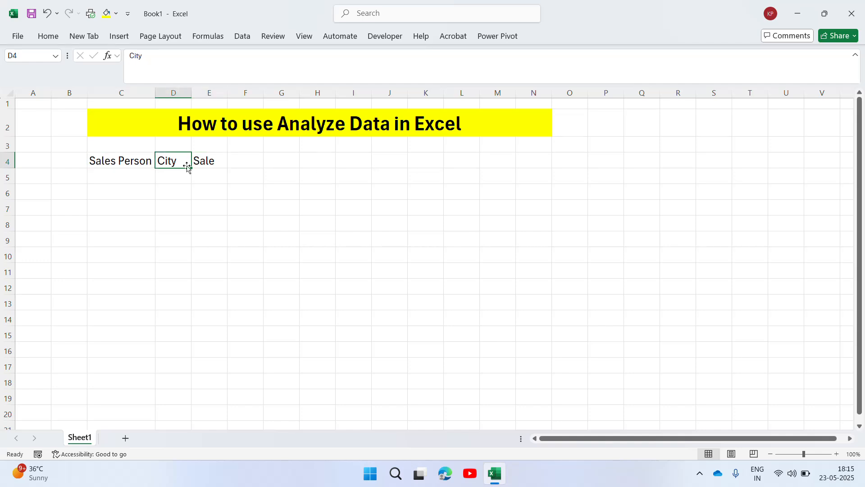
left_click(123, 175)
key("Up")
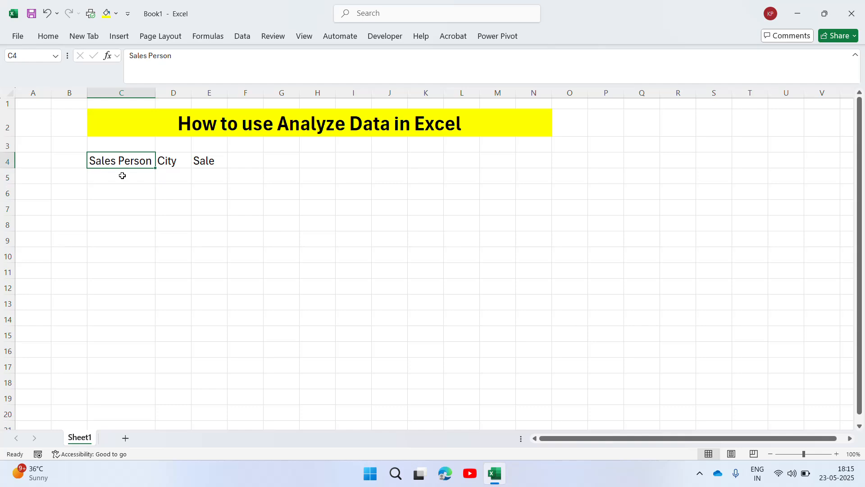
key("Right")
key("Right")
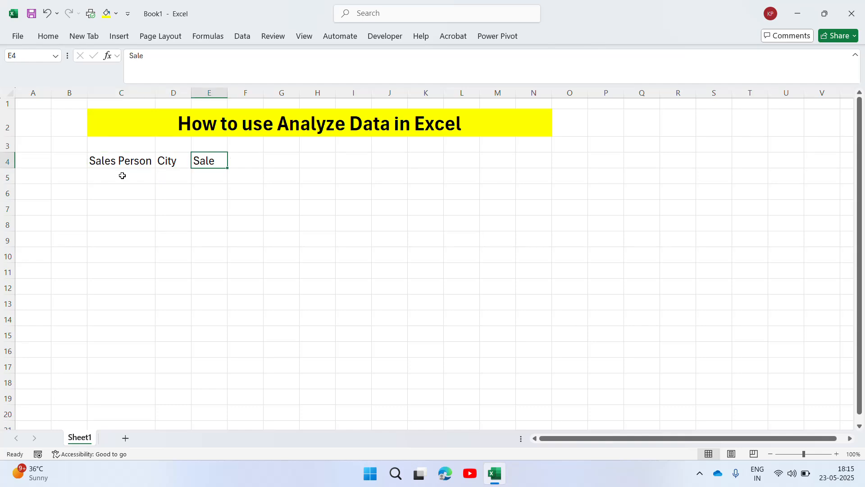
Apply all borders to the range C4:E19 and centre its contents horizontally
key("Left")
key("Left")
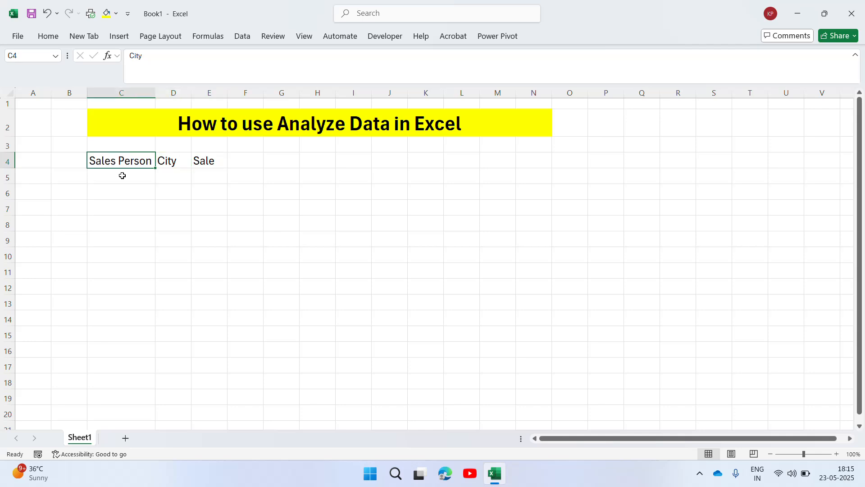
key("shift+Right")
key("shift+Right")
key("shift+Down")
key("shift+Down")
key("shift+Down")
key("shift+Down")
key("shift+Down")
key("shift+Down")
key("shift+Down")
key("shift+Down")
key("shift+Down")
key("shift+Down")
key("shift+Down")
key("shift+Down")
key("shift+Down")
key("shift+Down")
key("shift+Down")
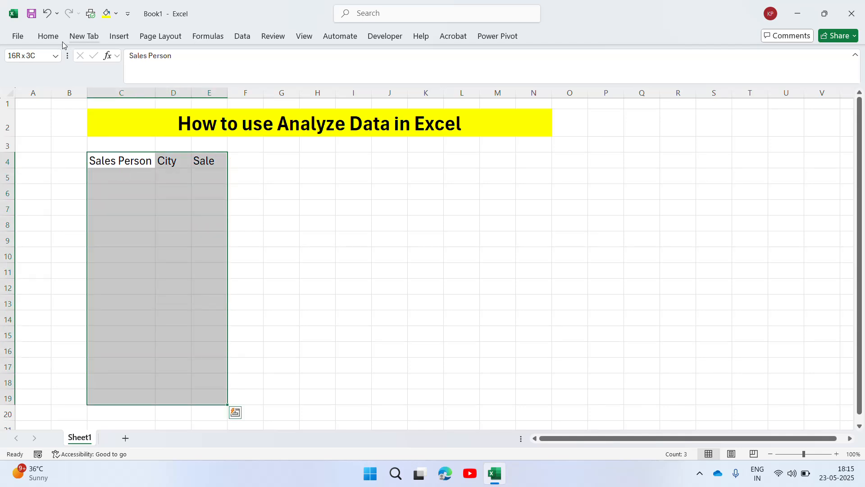
left_click(49, 36)
left_click(144, 76)
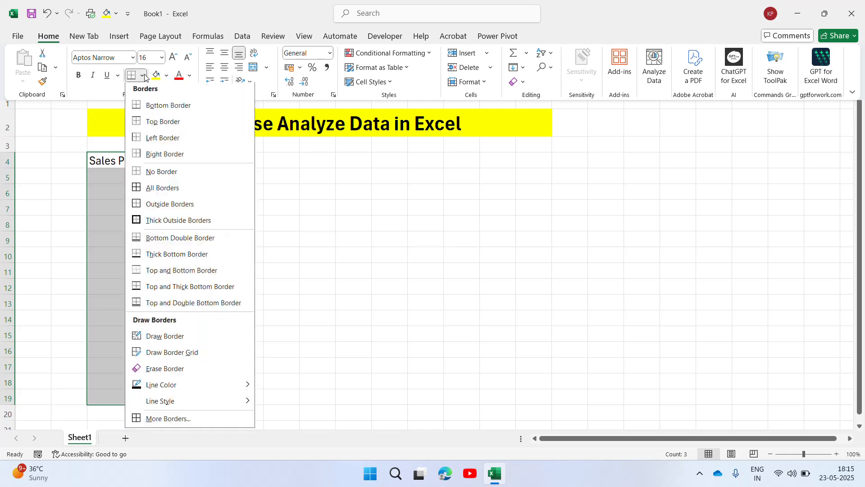
left_click(161, 186)
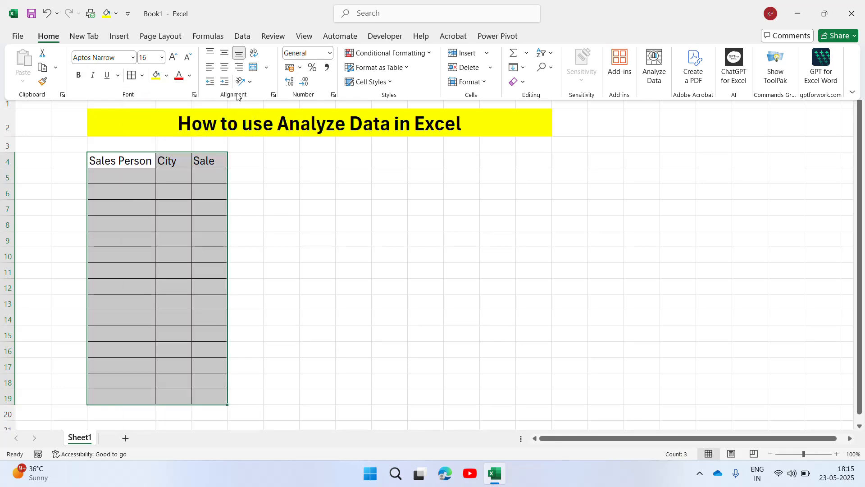
left_click(225, 67)
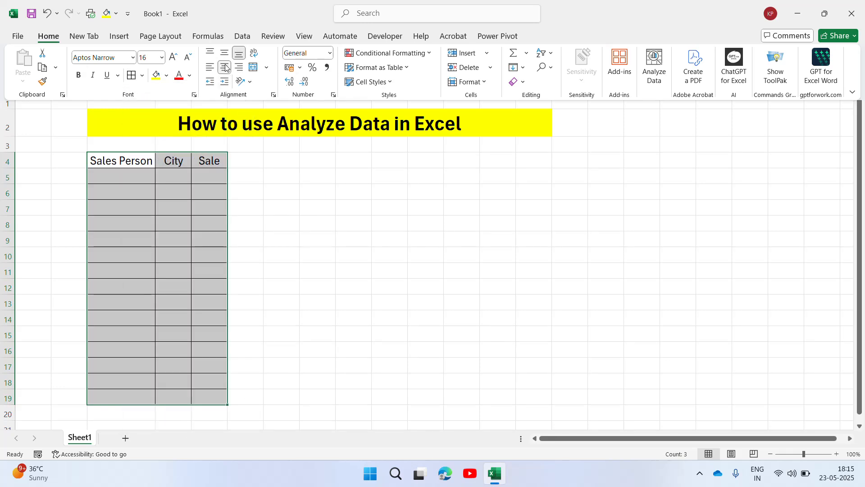
Enter the full names of the first two salespeople in cells C5 and C6
left_click(129, 171)
left_click(128, 175)
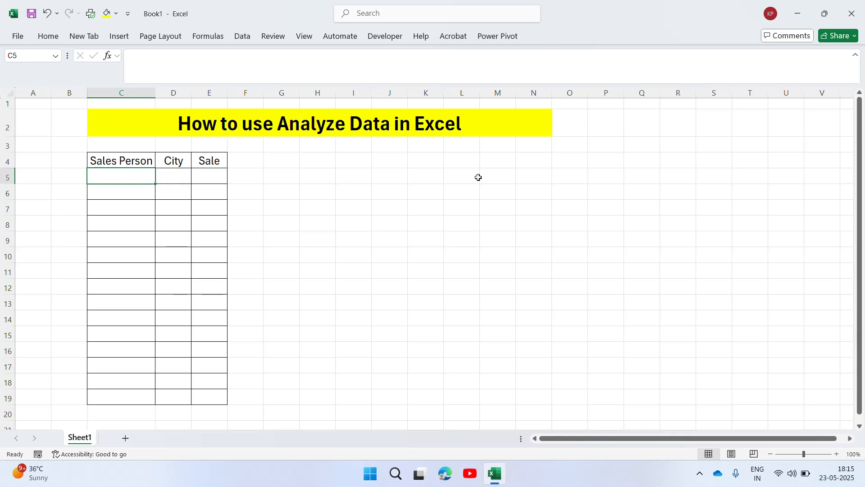
type("Ramesh Kumar")
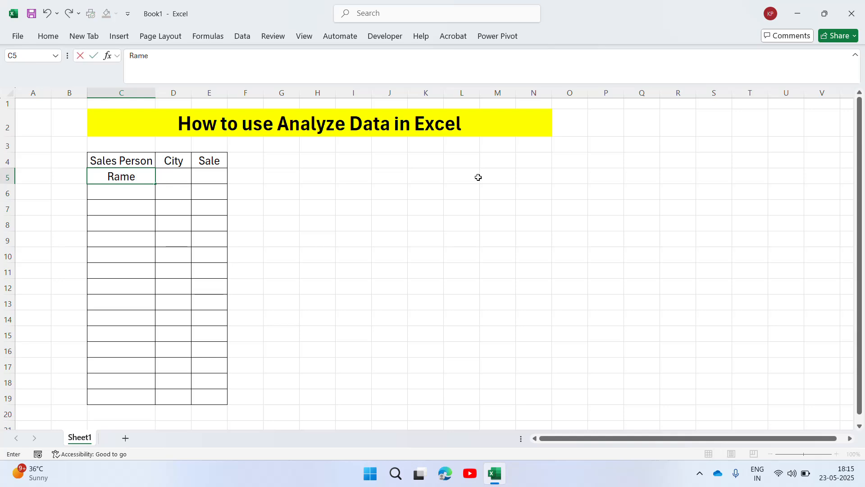
key("Return")
type("Man")
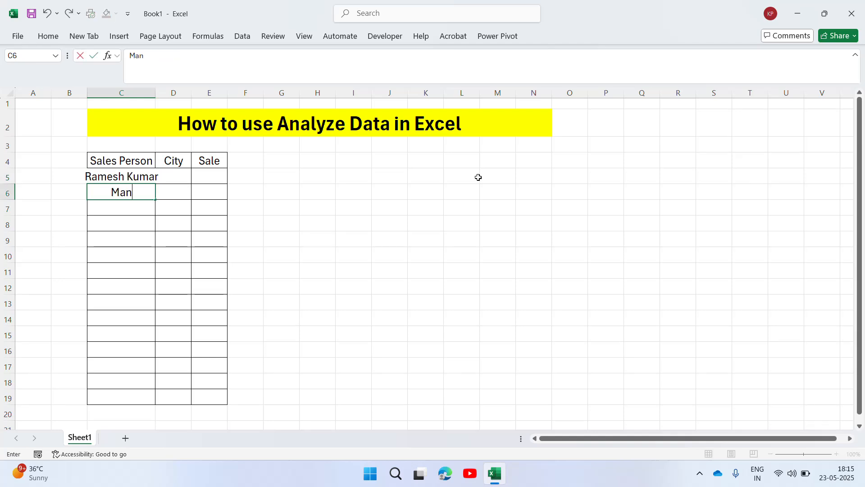
type("ish Kumar")
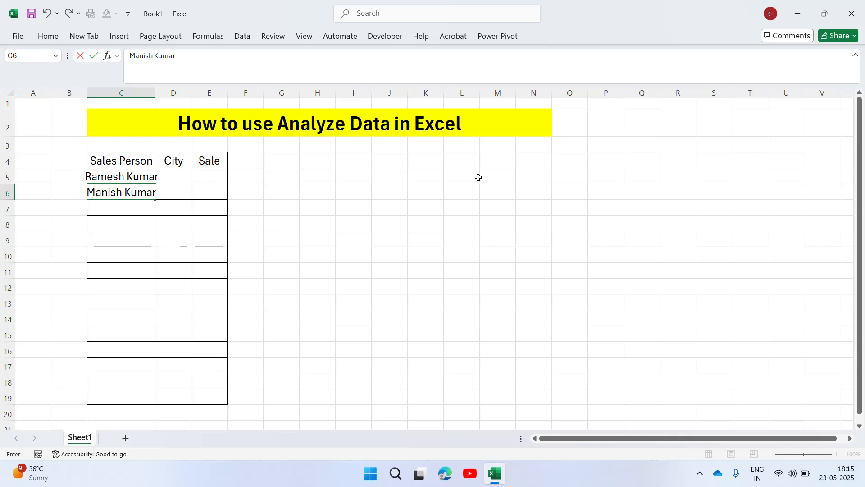
key("Return")
Enter the full names of two more salespeople in cells C7 and C8
type("Suresj")
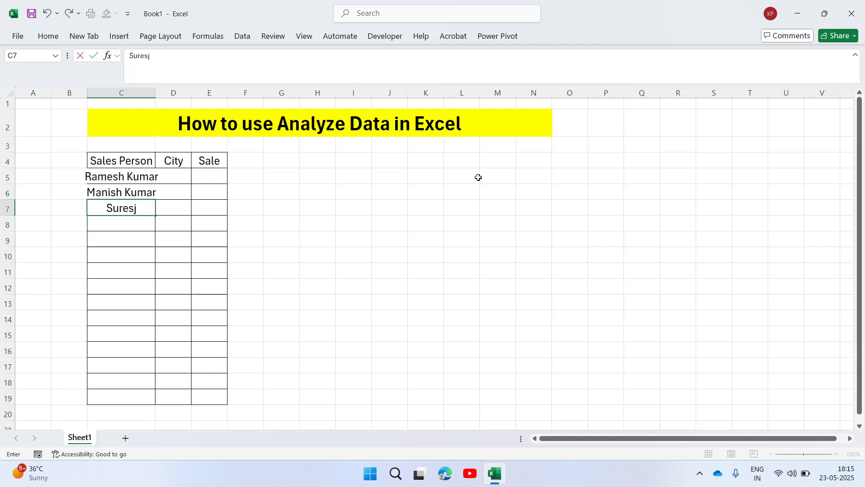
key("BackSpace")
type("h Ku")
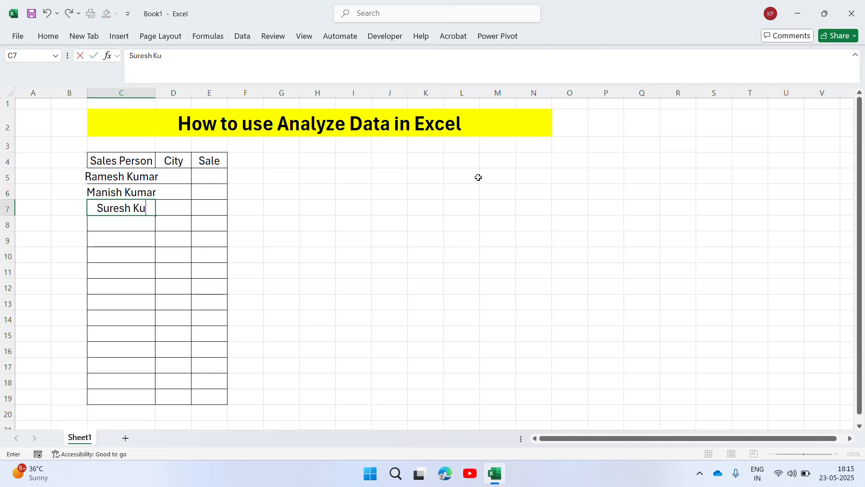
type("mar")
key("Return")
type("Ravi Kumar")
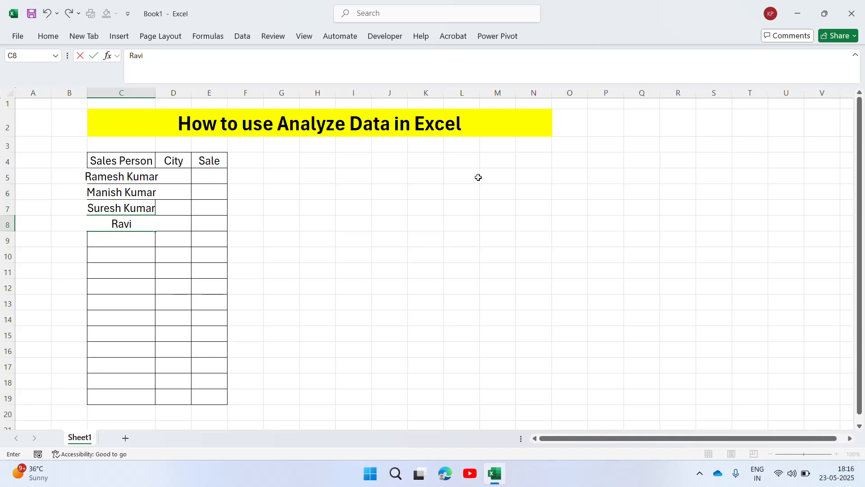
key("Return")
Fill cells C9 and C10 of the Sales Person column with two further full names
type("M")
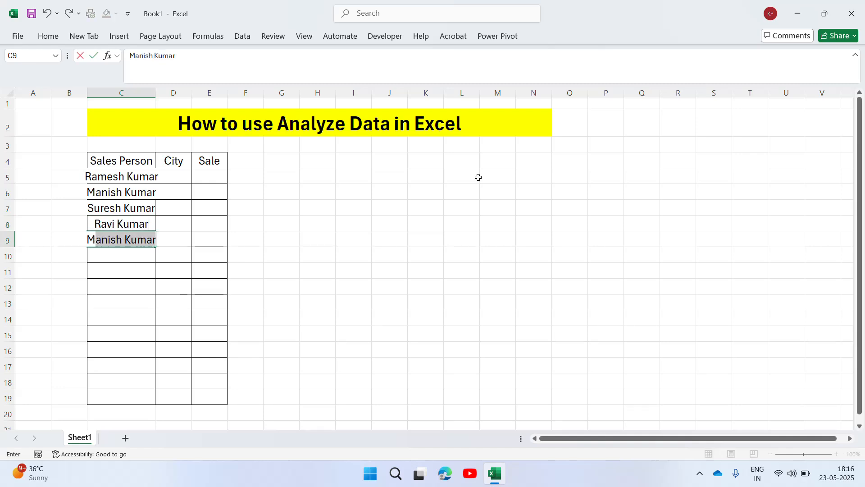
type("anish Joshi")
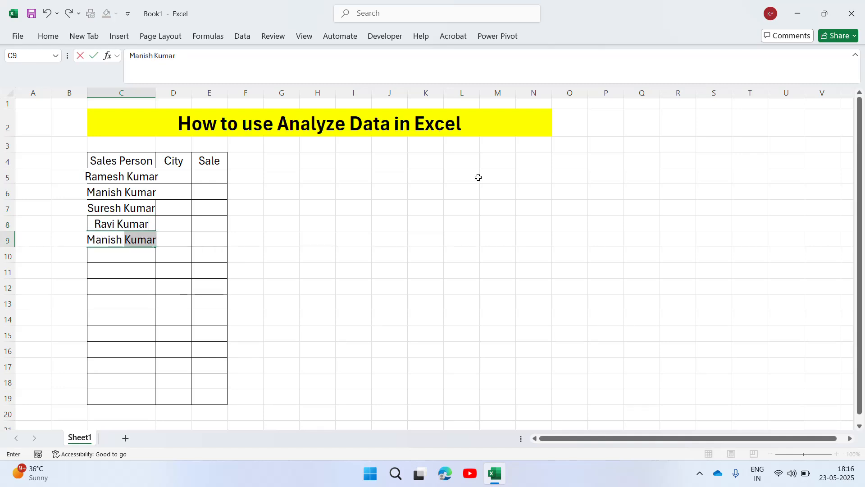
key("Return")
type("Nisha")
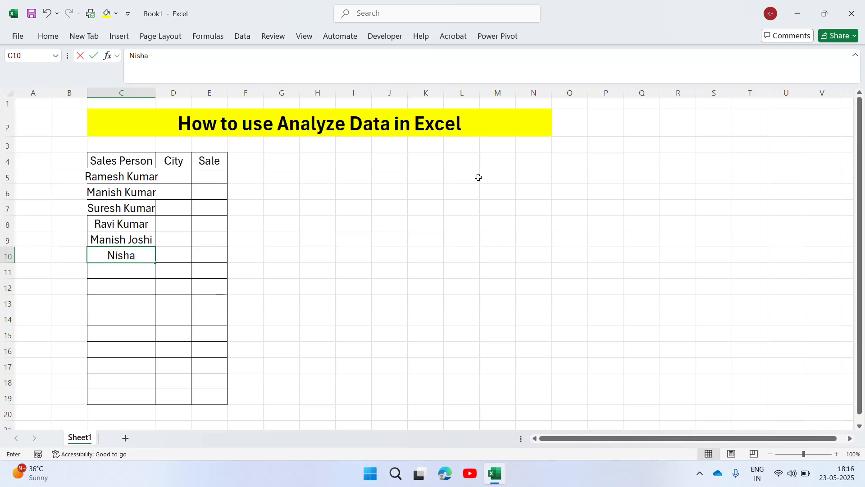
type(" Joshi")
key("Return")
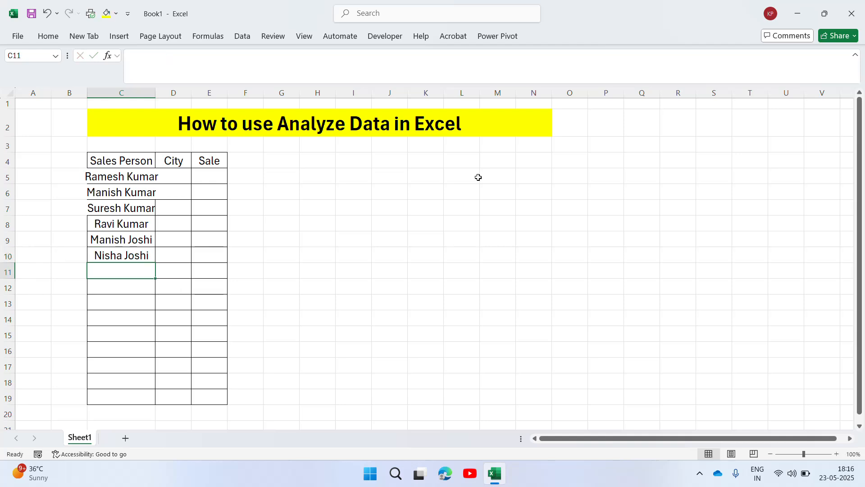
Enter the salespeople's full names in cells C11 and C12
type("Rina")
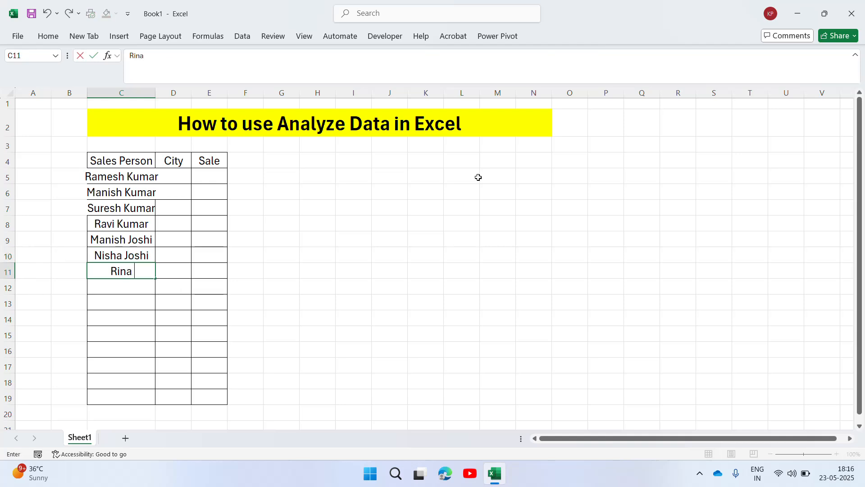
type(" Joshi")
key("Return")
type("Nishant")
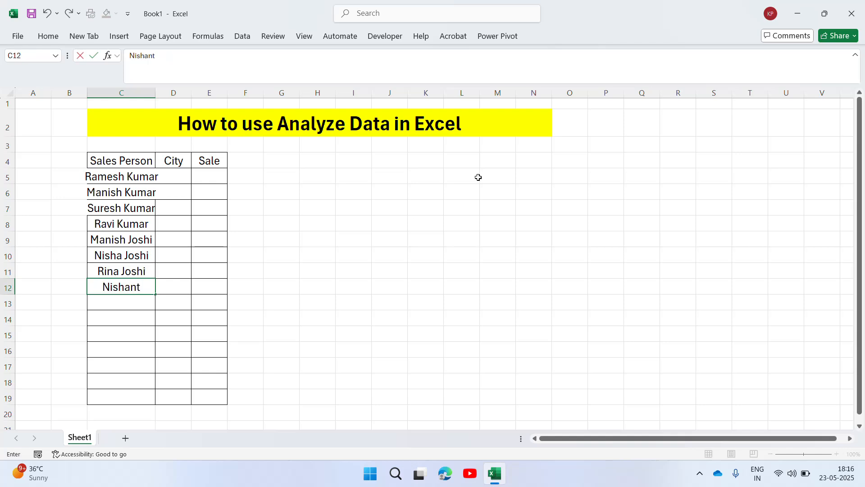
type(" Singh")
key("Return")
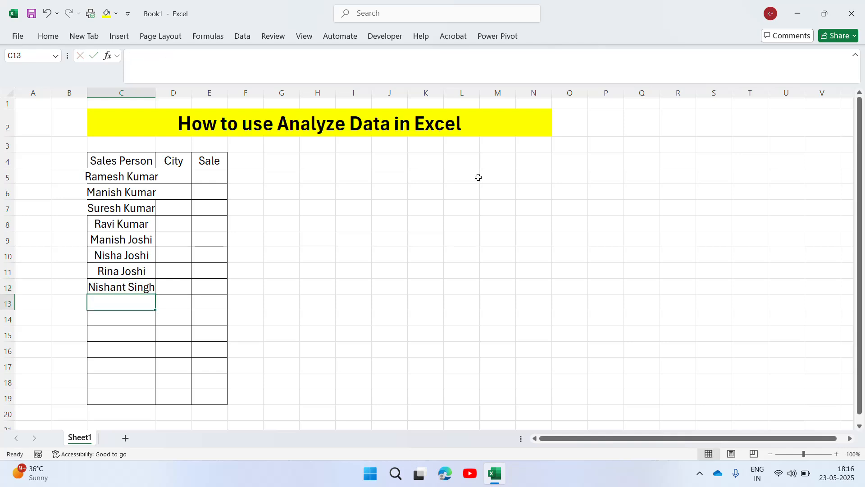
Enter the full names of two further salespeople in cells C13 and C14
type("Mohan Sin")
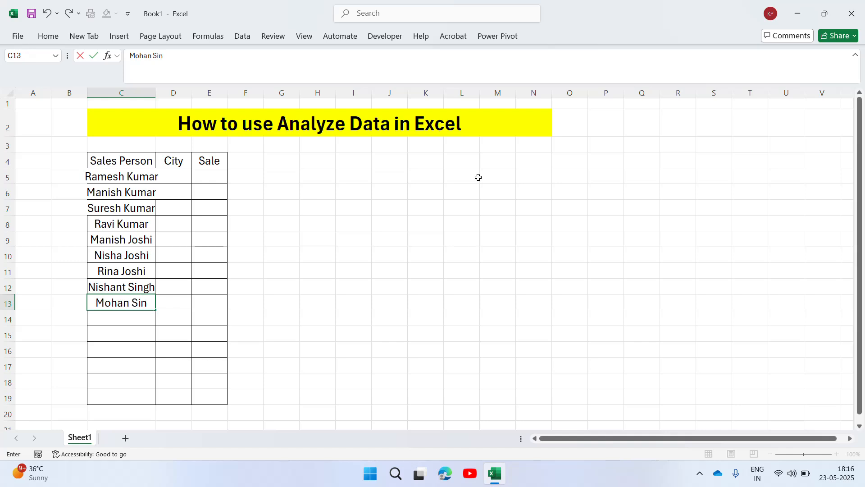
type("gh")
key("Return")
type("A")
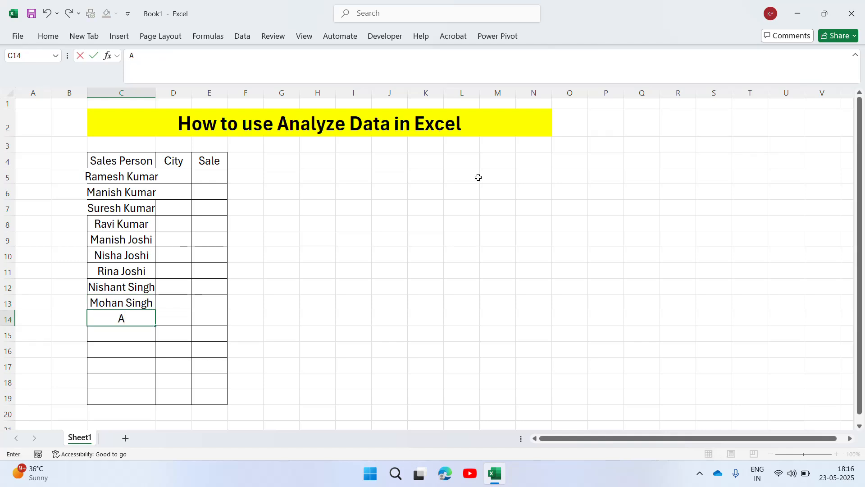
type("rjun Singh")
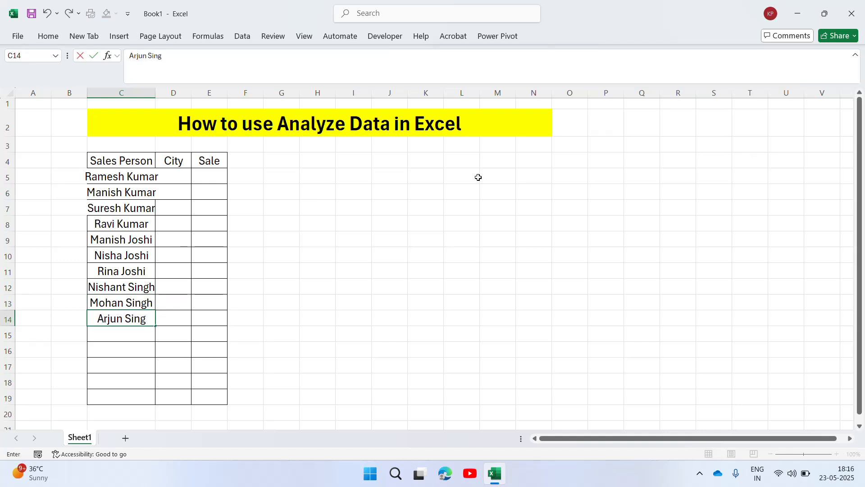
key("Return")
Enter the next salesperson's full name in cell C15 and autofit column C to its contents
type("Har")
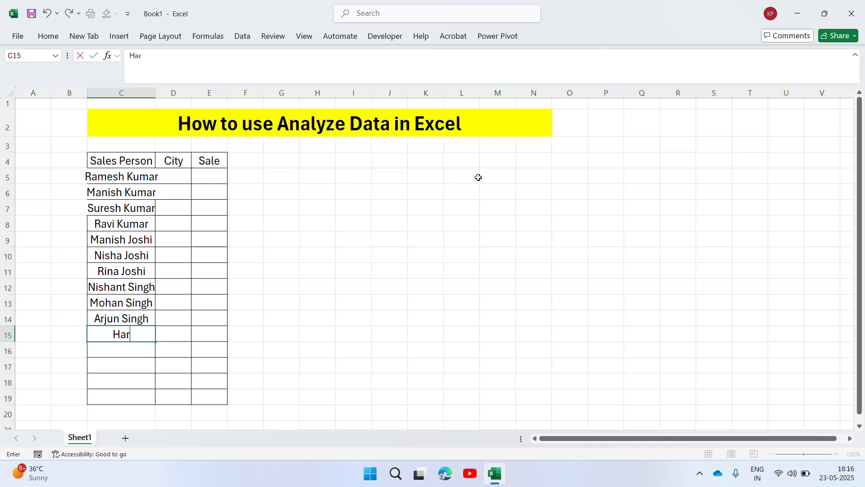
type("preet ")
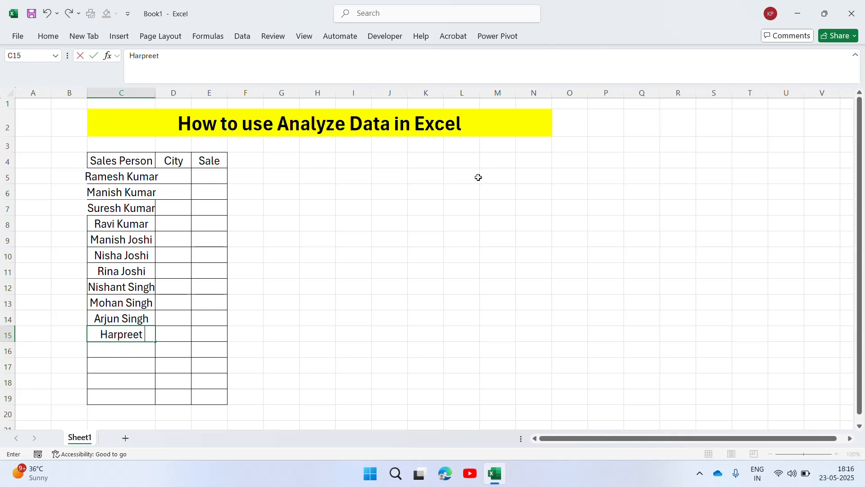
type("Singh")
key("Return")
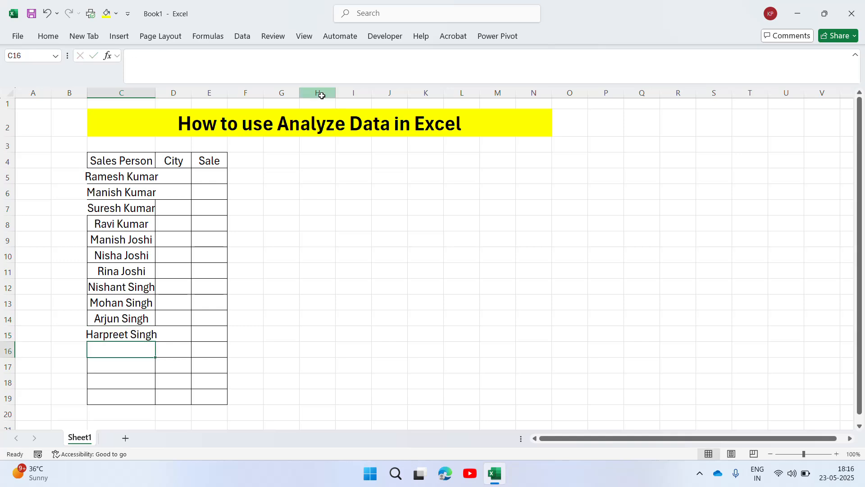
double_click(156, 93)
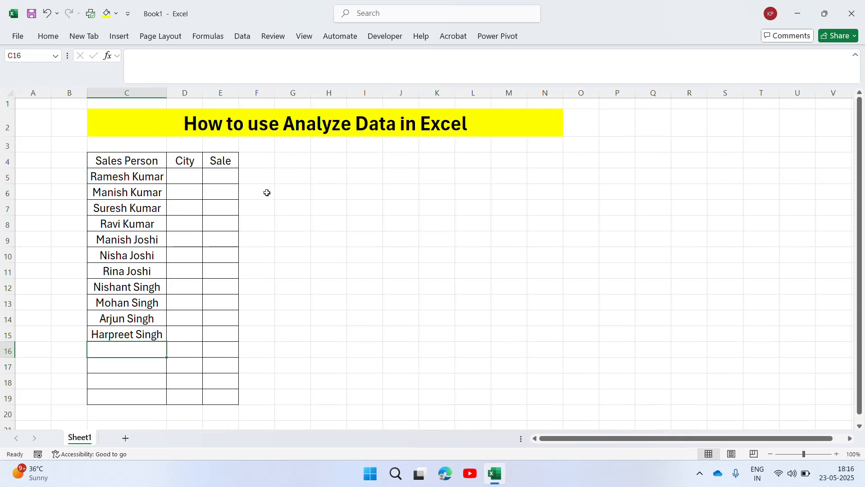
Continue the Sales Person list with full names in cells C16 and C17
left_click(193, 180)
left_click(159, 345)
type("A")
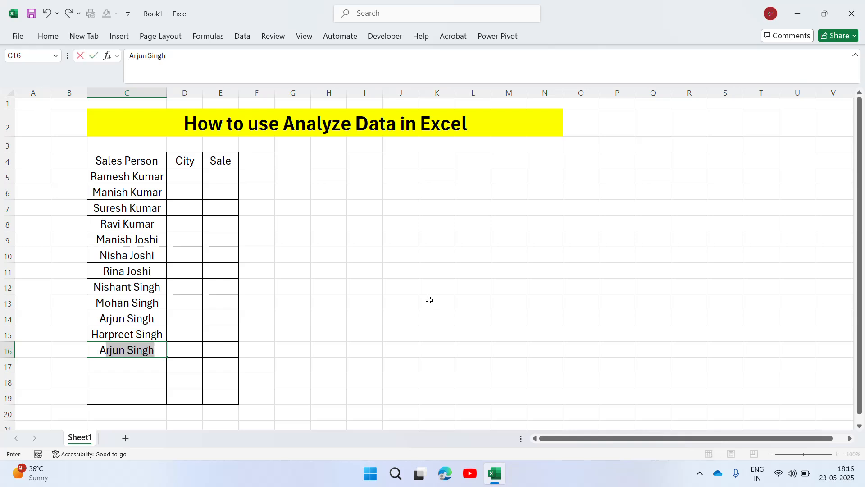
type("vinash Kumar")
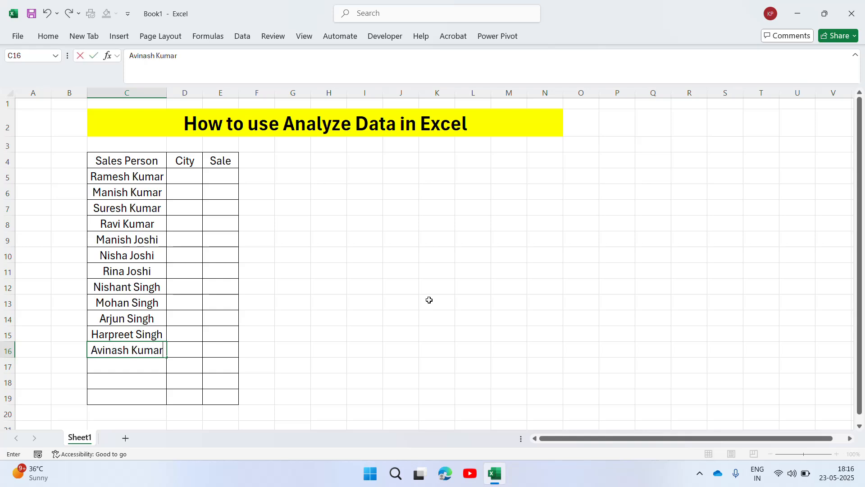
key("Return")
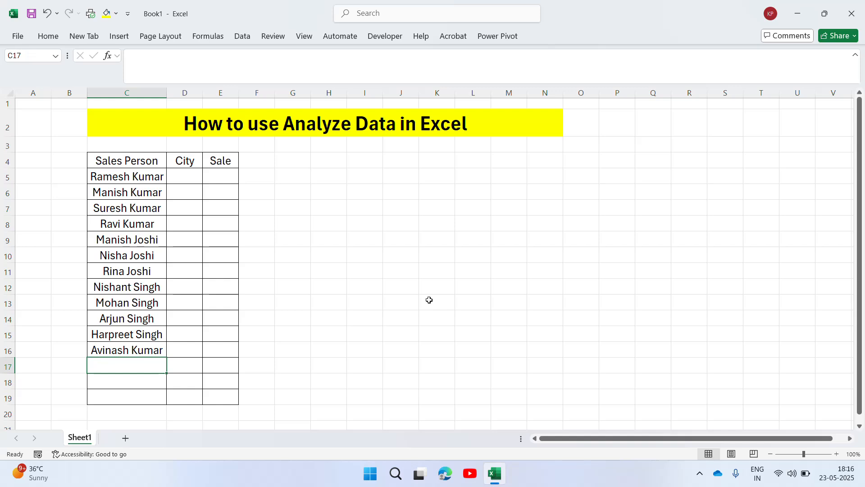
type("Ravi D")
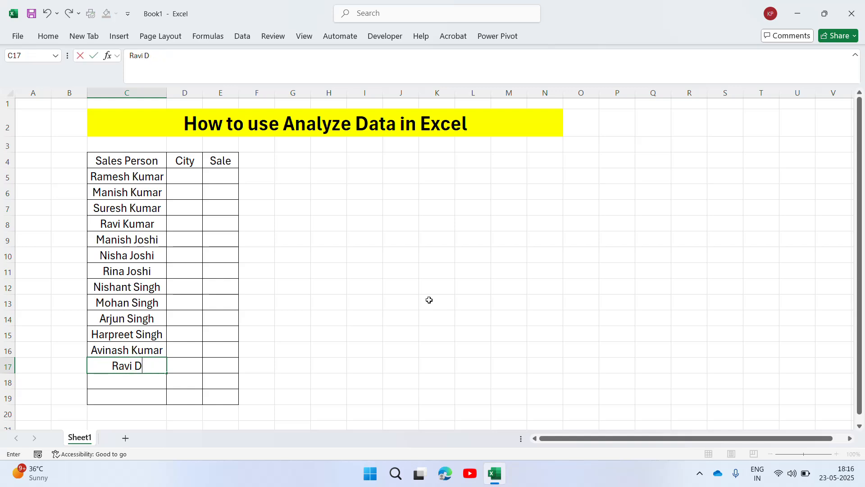
type("ubey")
key("Return")
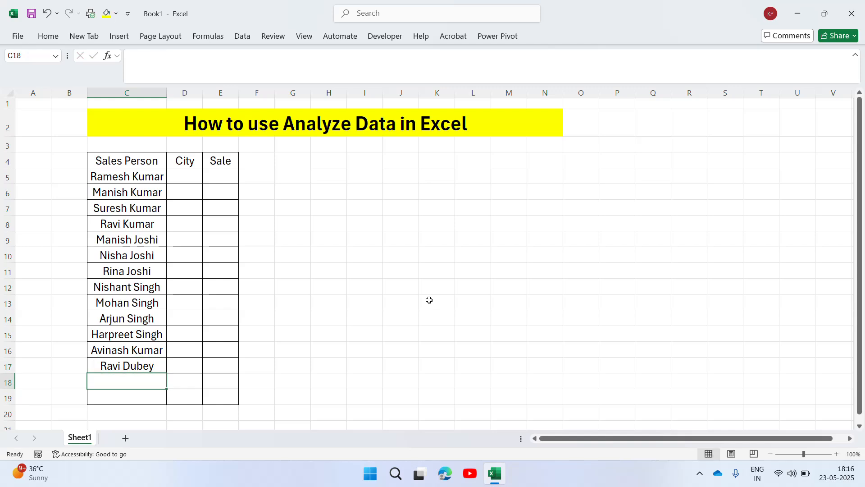
Complete the Sales Person column with the last two full names in cells C18 and C19
type("Meen")
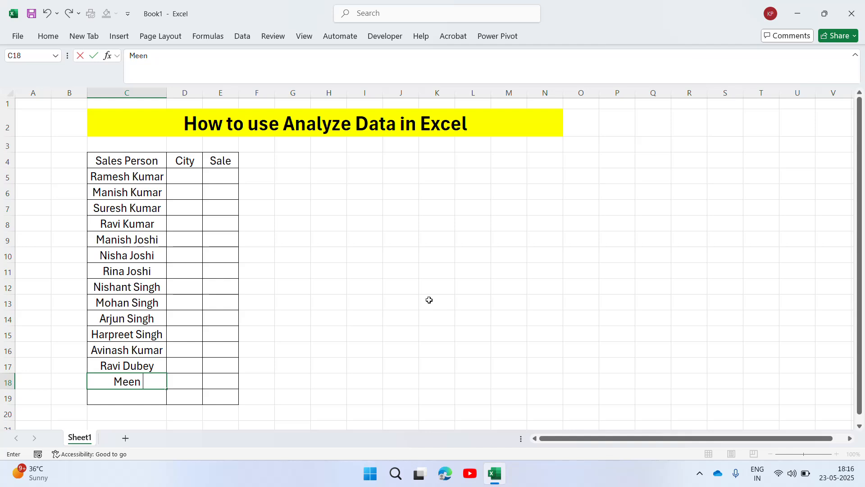
type("a Singh")
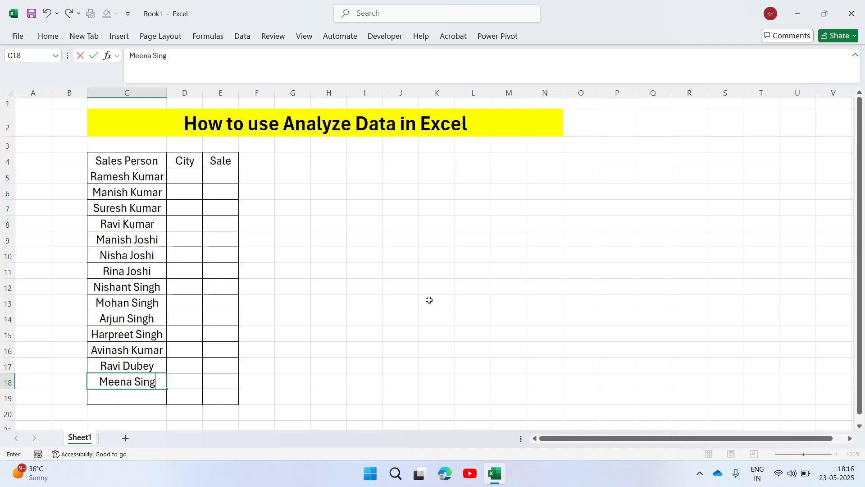
key("Return")
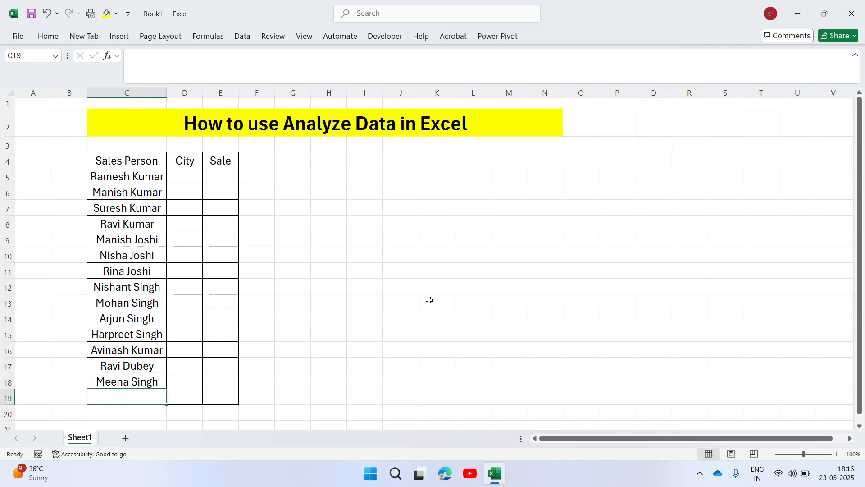
type("Rahul Joshi")
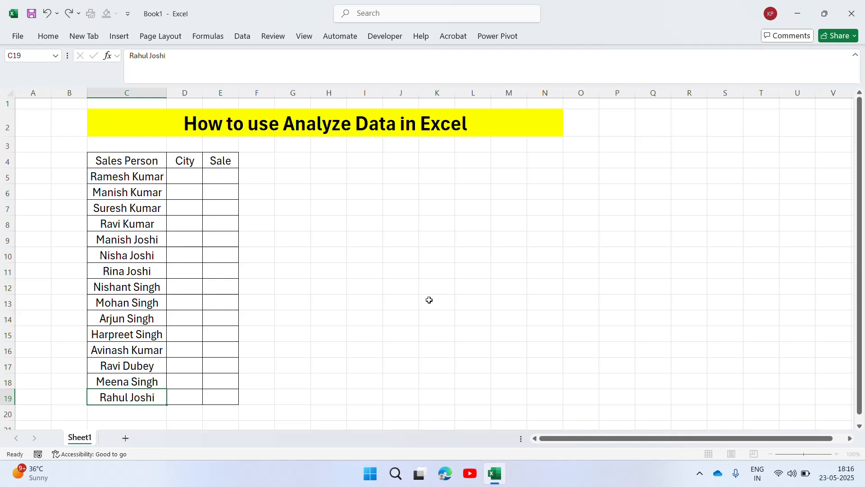
key("Return")
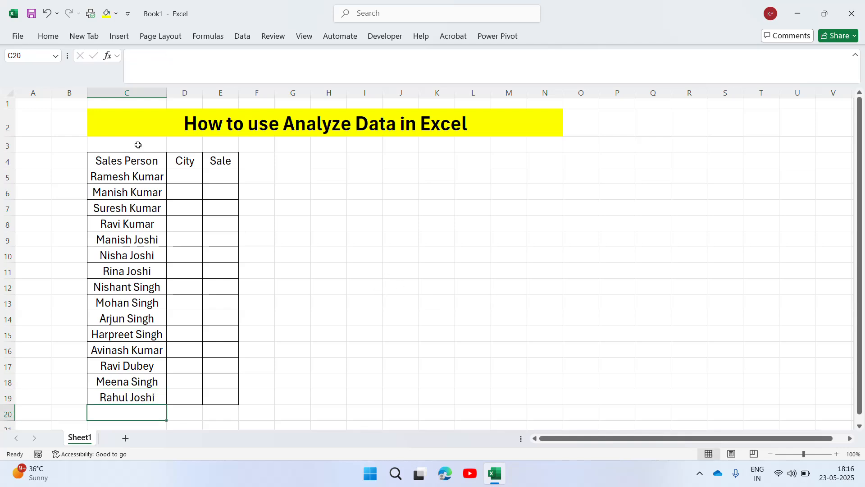
Widen the City column and enter Delhi as the city in cell D5
left_click_drag(203, 94, 222, 94)
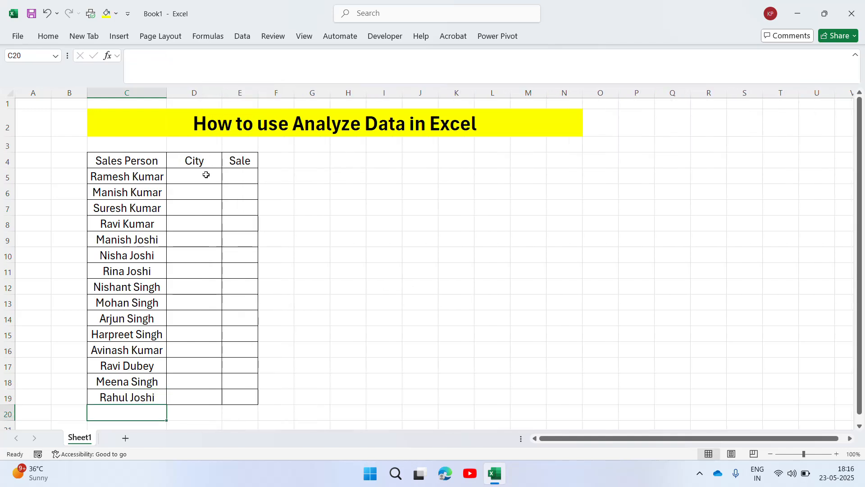
left_click(246, 179)
key("Left")
key("Left")
key("Right")
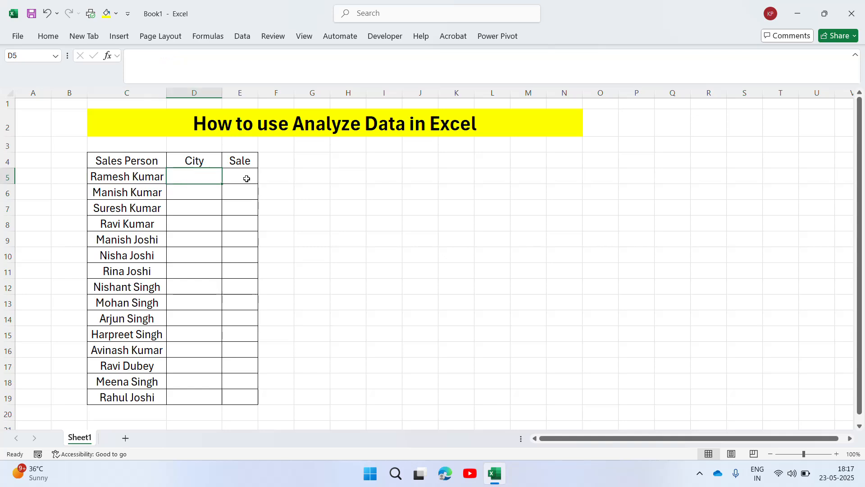
type("Delhi")
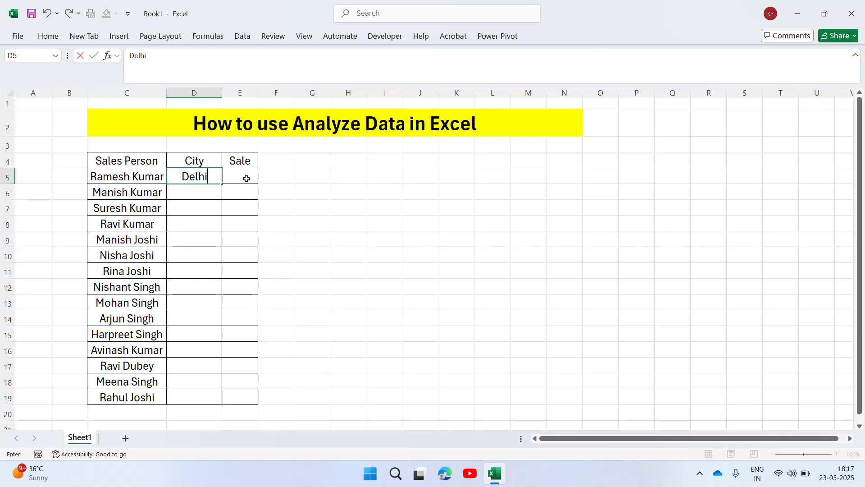
key("ctrl+Return")
Copy Delhi from cell D5 down through cell D9
key("ctrl+c")
key("shift+Down")
key("shift+Down")
key("shift+Down")
key("shift+Down")
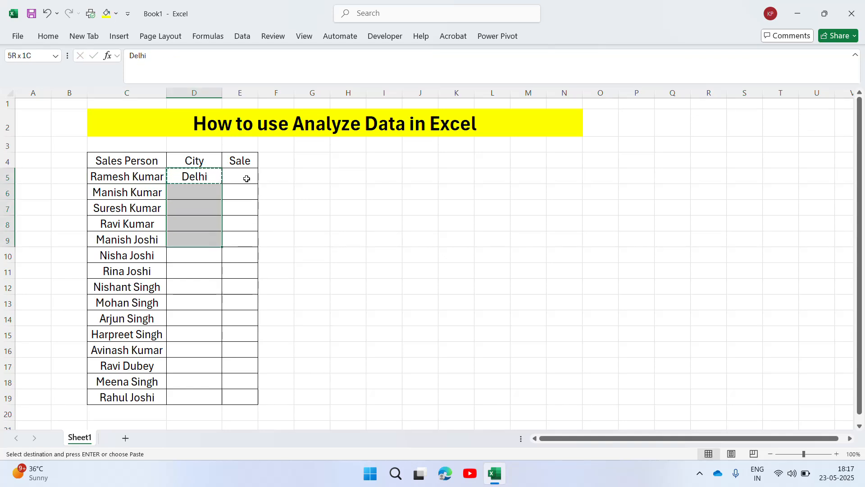
key("ctrl+v")
key("Escape")
Enter Mumbai as the city in cell D10
key("Down")
key("Down")
key("Down")
key("Down")
key("Down")
type("Mumbai")
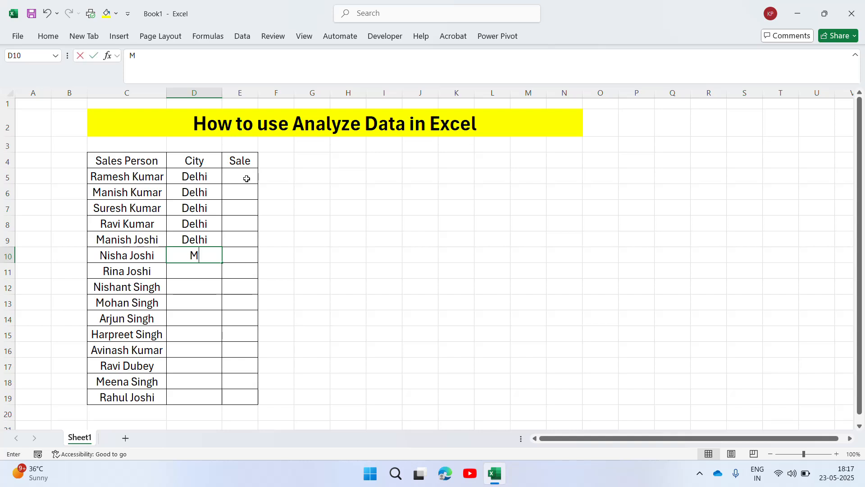
key("ctrl+Return")
Copy Mumbai from cell D10 down through cell D13
key("ctrl+c")
key("Down")
key("Down")
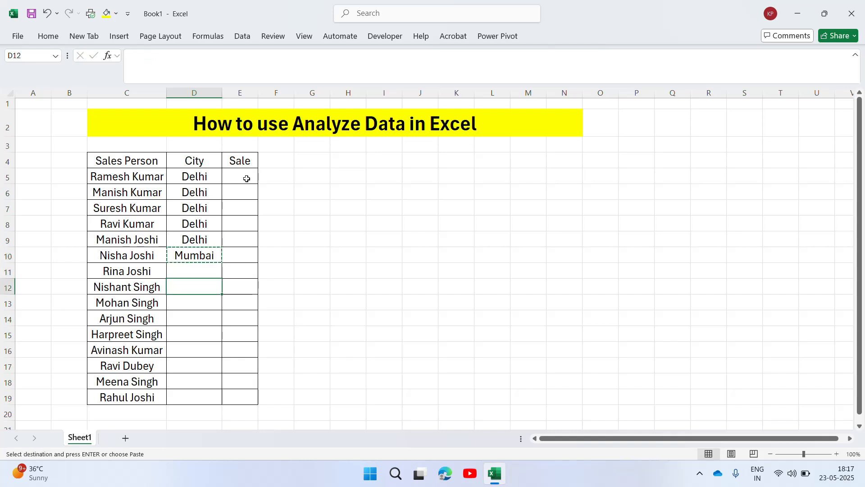
key("Down")
key("Up")
key("Up")
key("Up")
key("shift+Down")
key("shift+Down")
key("shift+Down")
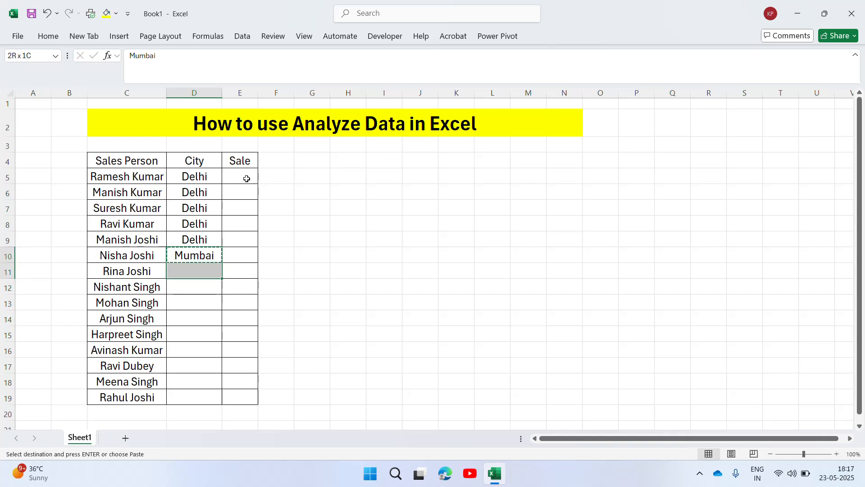
key("ctrl+v")
key("Escape")
Enter Bangalore in cell D14 and copy it down through cell D16
key("Down")
key("Down")
key("Down")
key("Down")
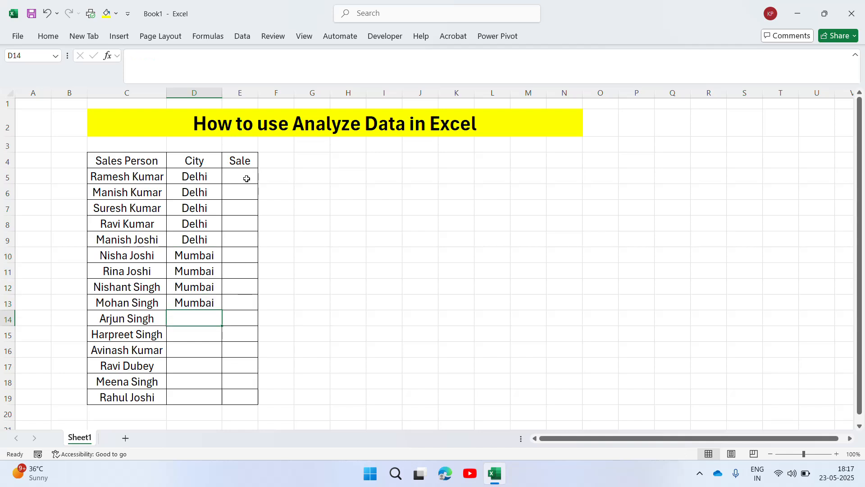
type("Bangalore")
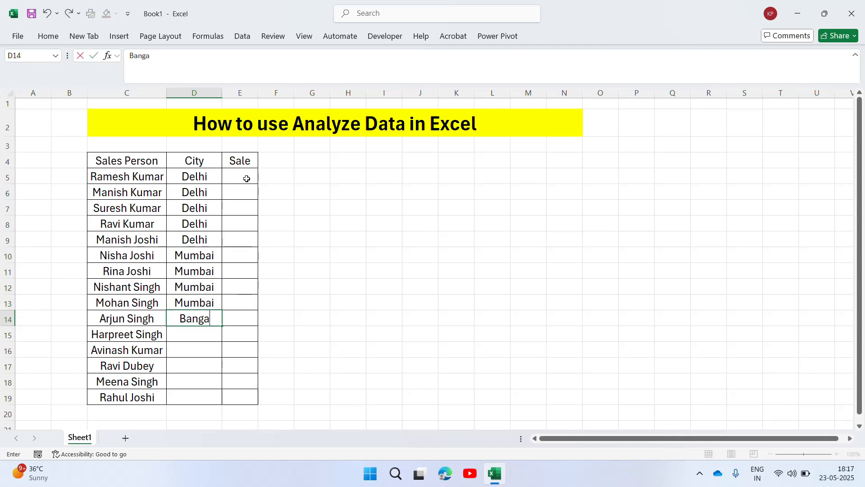
key("ctrl+Return")
key("ctrl+c")
key("shift+Down")
key("shift+Down")
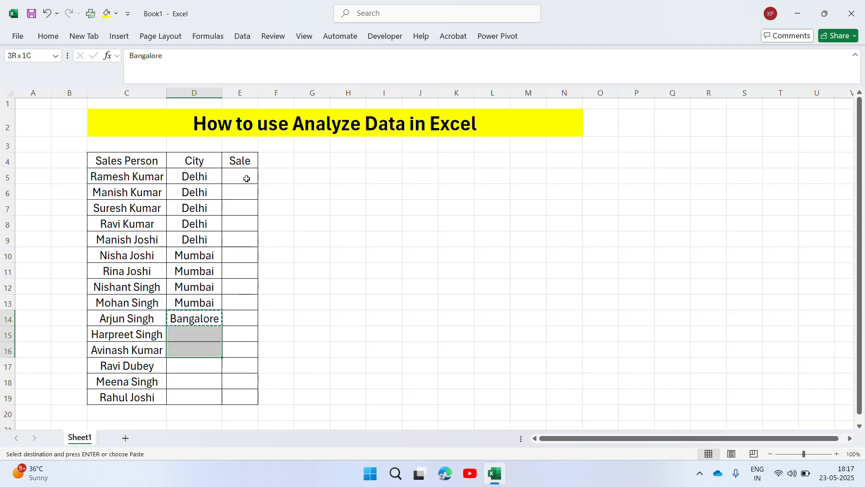
key("ctrl+v")
key("Escape")
Enter Mysore in cell D17 and copy it down through cell D19 to finish the City column
key("Down")
key("Down")
key("Down")
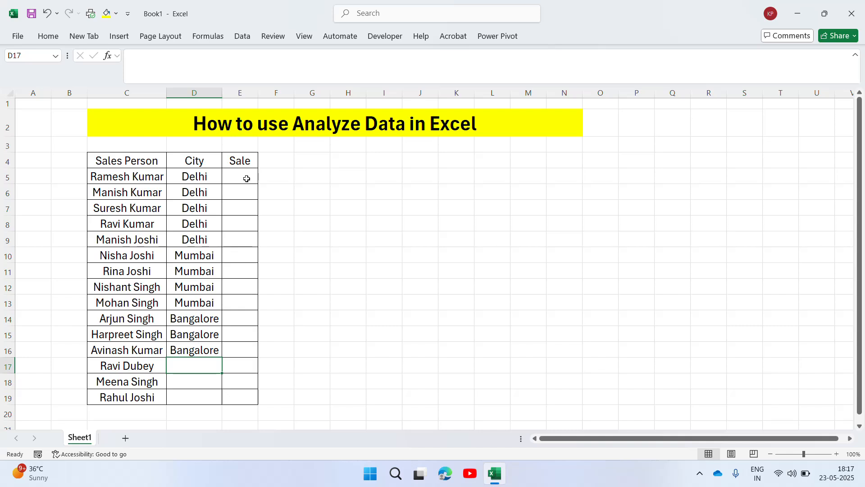
type("Mysore")
key("Return")
key("Up")
key("ctrl+c")
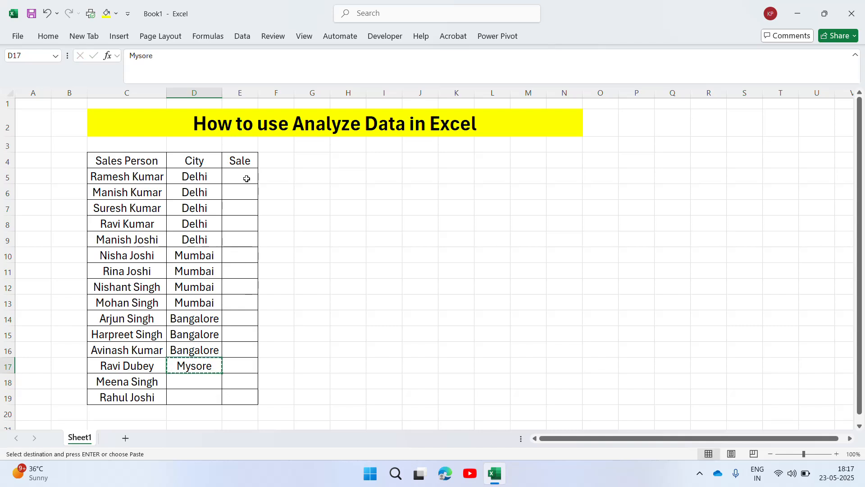
key("shift+Down")
key("shift+Down")
key("ctrl+v")
key("Escape")
Enter the formula =RANDBETWEEN(35000,50000) in cell E5 of the Sale column
key("Up")
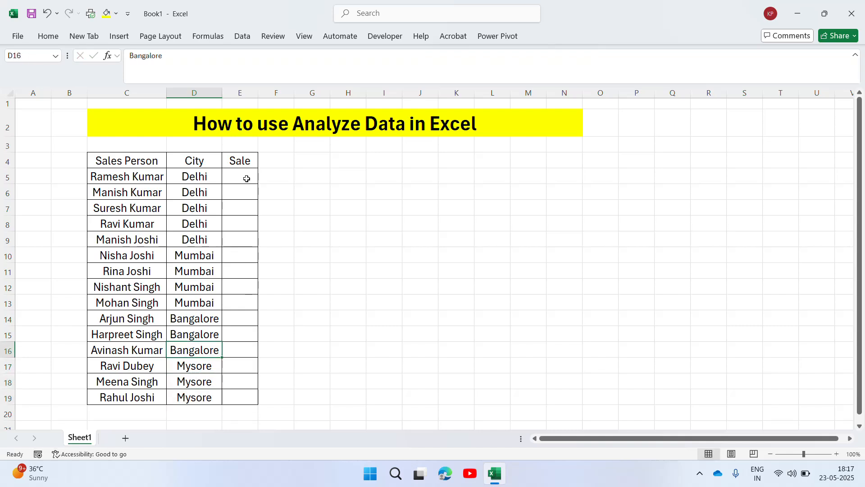
key("Up")
key("Up")
key("Up")
key("Up")
key("Up")
key("Up")
key("Up")
key("Up")
key("Up")
key("Up")
key("Up")
key("Up")
key("Down")
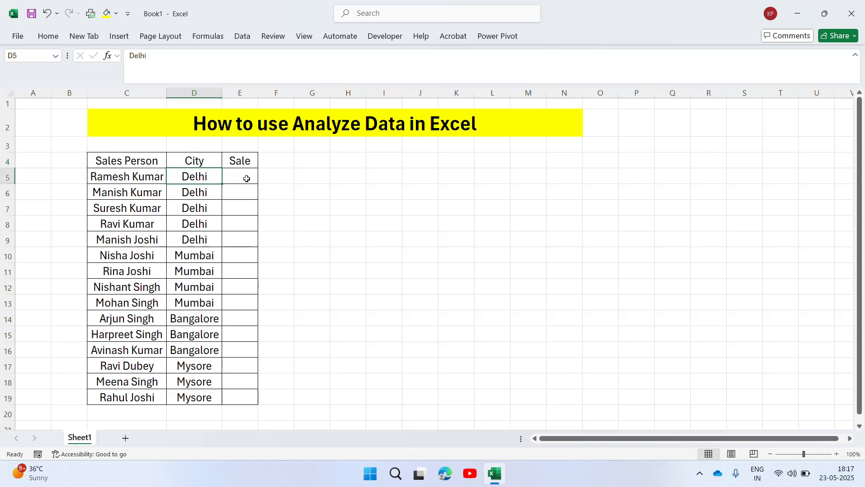
key("Right")
type("=rand")
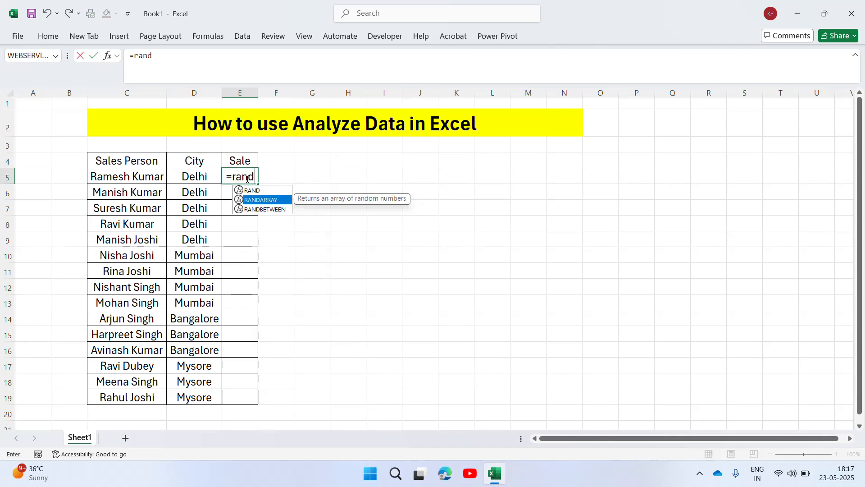
key("Down")
key("Tab")
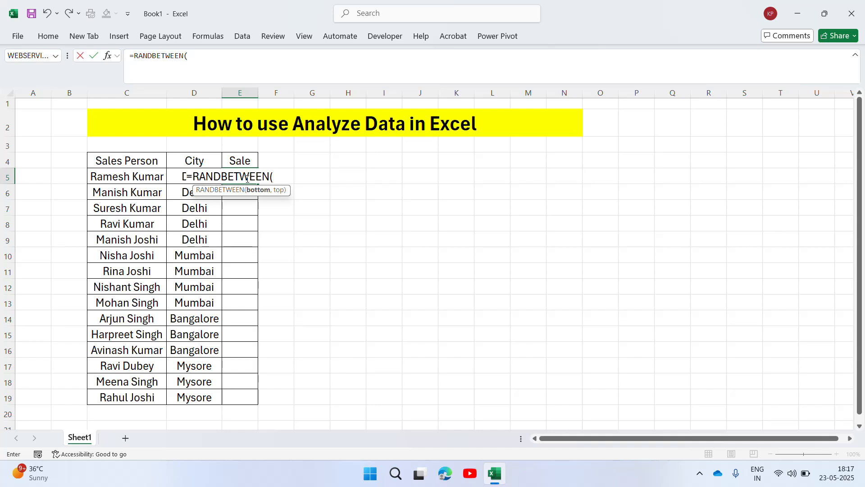
type("35000")
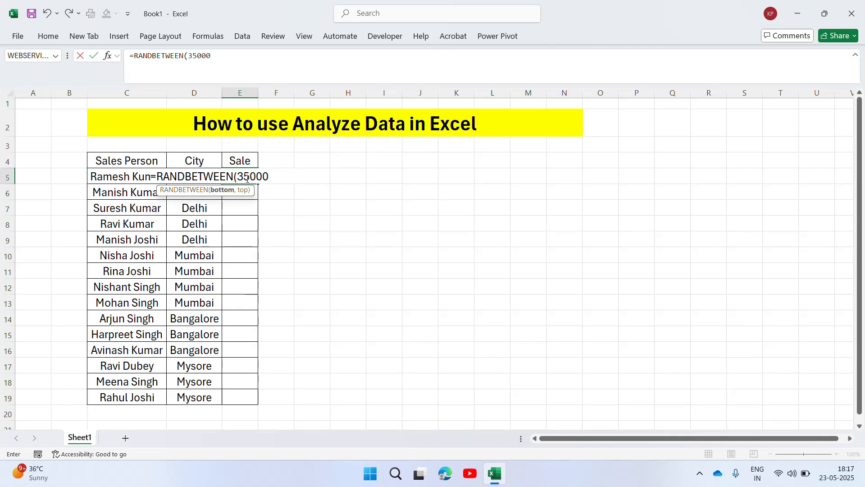
type(",5000")
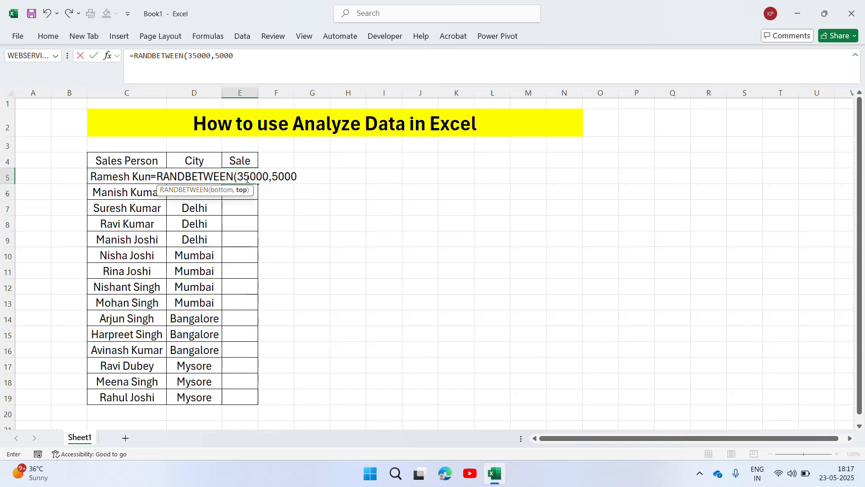
type("0")
key("Return")
Copy the random sales formula from cell E5 down through cell E19
left_click(246, 178)
key("ctrl+c")
key("Left")
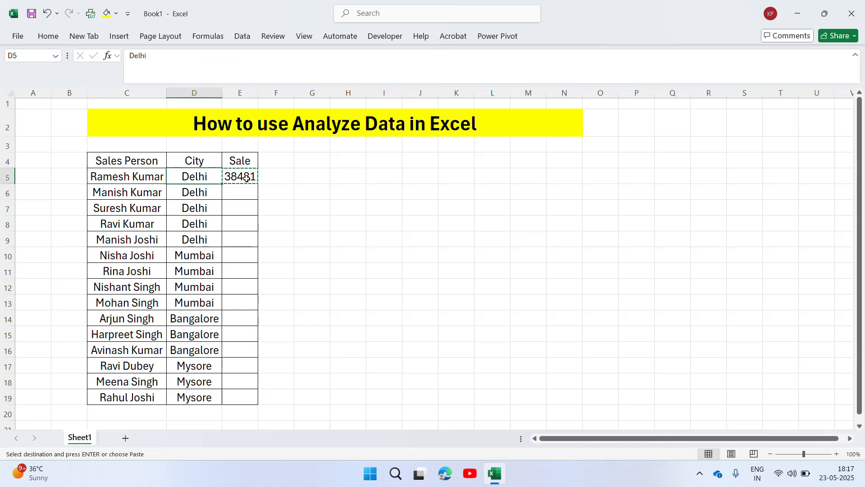
key("ctrl+Down")
key("Right")
key("ctrl+shift+Up")
key("ctrl+v")
key("Escape")
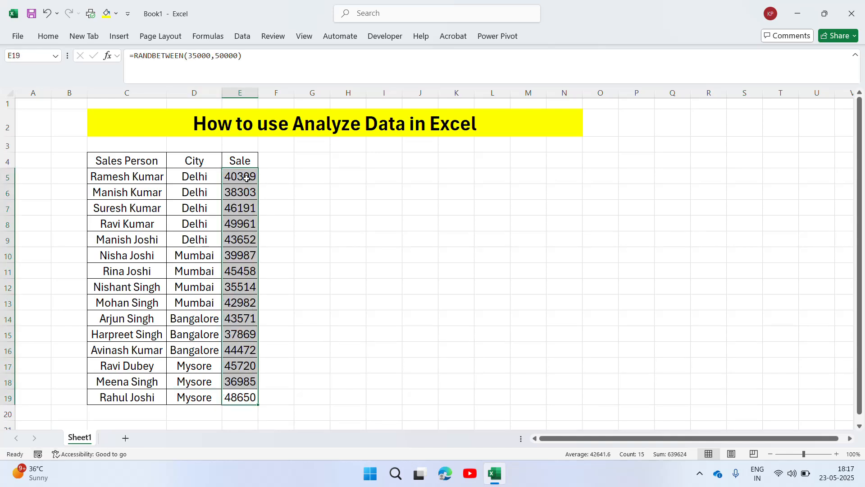
Replace the random formulas in E5:E19 with their fixed values by pasting them as values
key("ctrl+Up")
key("Down")
key("ctrl+shift+Down")
key("ctrl+c")
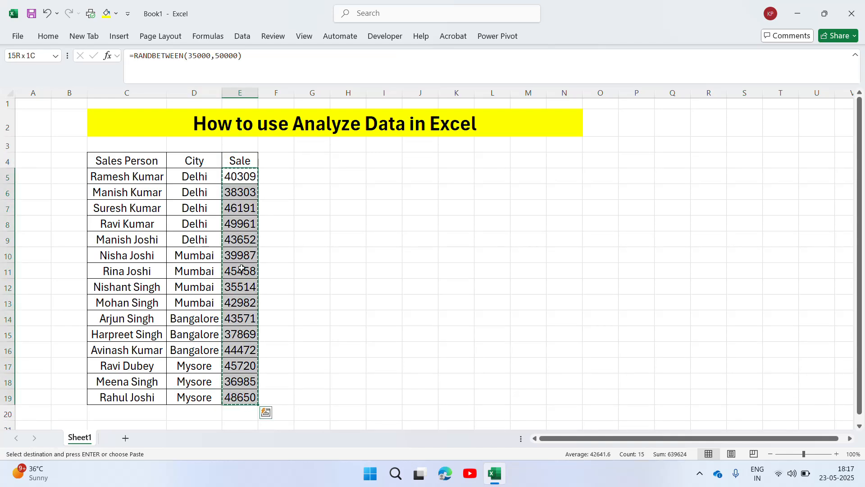
right_click(246, 178)
left_click(290, 182)
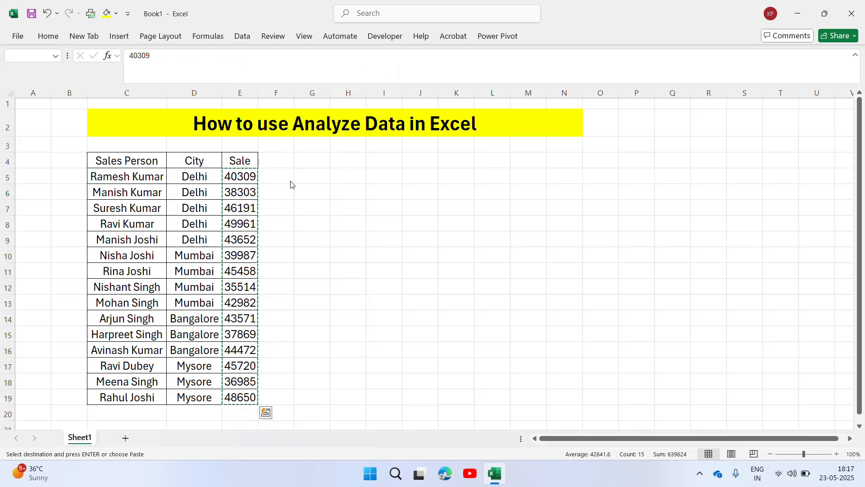
key("Escape")
Set the font size of the whole table C4:E19 to 18
key("Up")
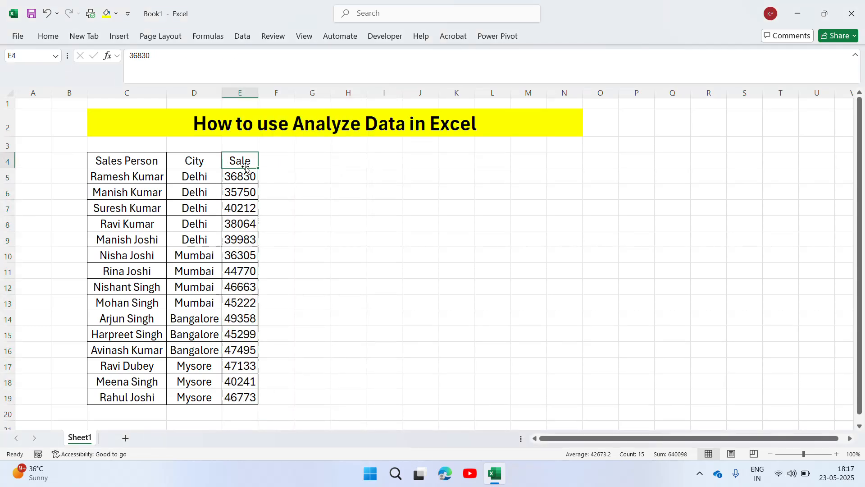
key("Left")
key("Left")
key("Right")
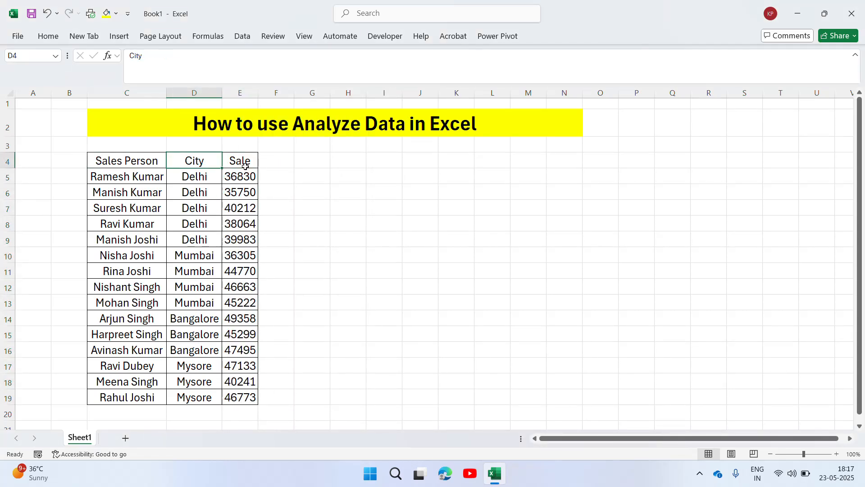
key("Left")
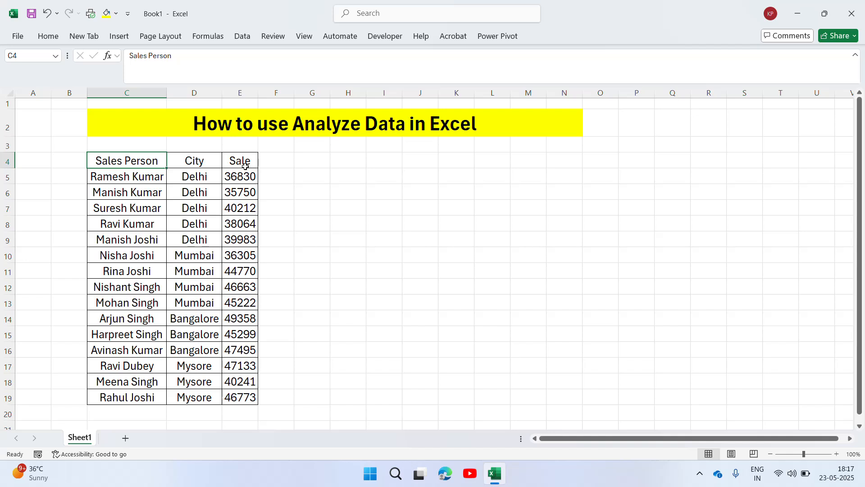
key("shift+Right")
key("shift+Right")
key("ctrl+shift+Down")
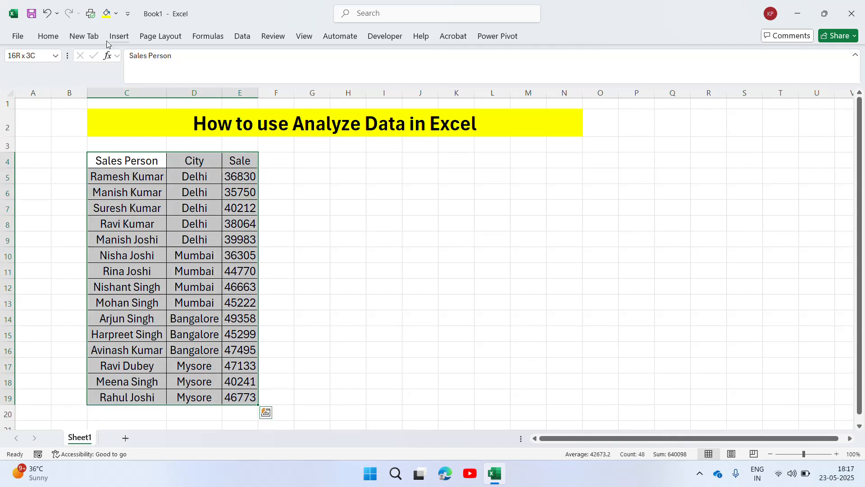
left_click(49, 36)
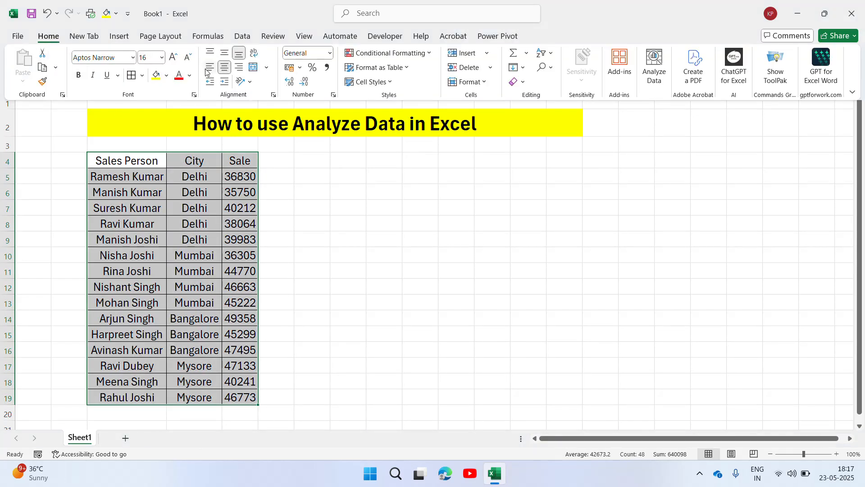
left_click(152, 57)
type("18")
key("Return")
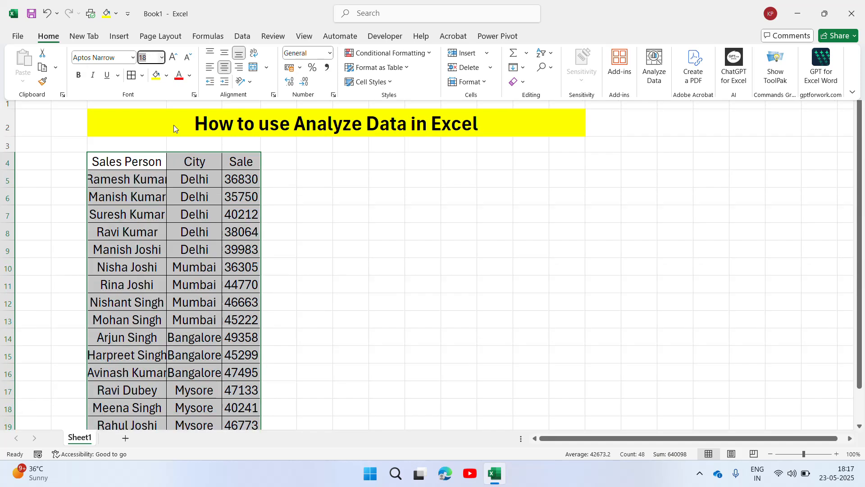
Widen the Sales Person and City columns so that their enlarged text fits
left_click(170, 163)
left_click(158, 164)
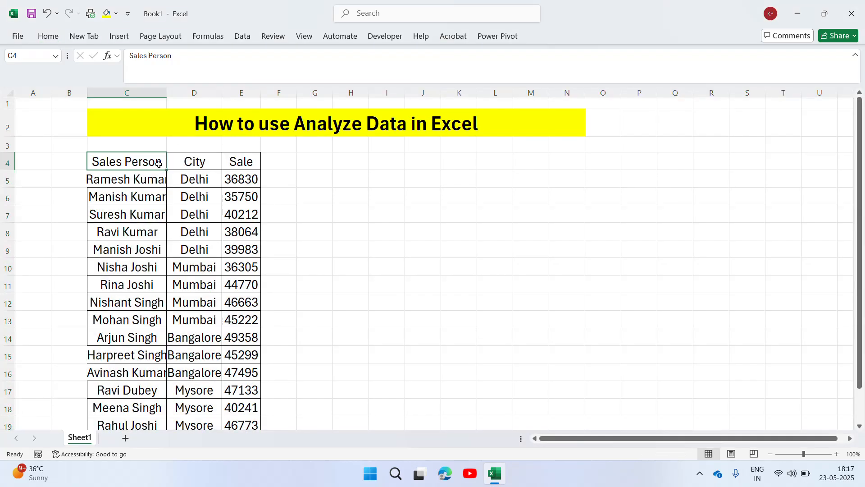
left_click_drag(167, 93, 177, 93)
left_click(213, 162)
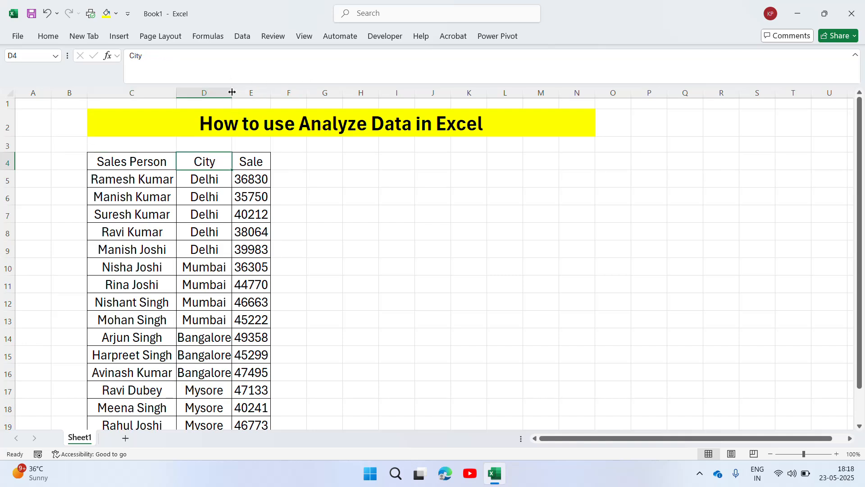
left_click_drag(233, 93, 237, 93)
Make the header cells Sales Person, City and Sale in C4:E4 bold
left_click(264, 163)
key("Left")
key("Left")
left_click(264, 164, "shift")
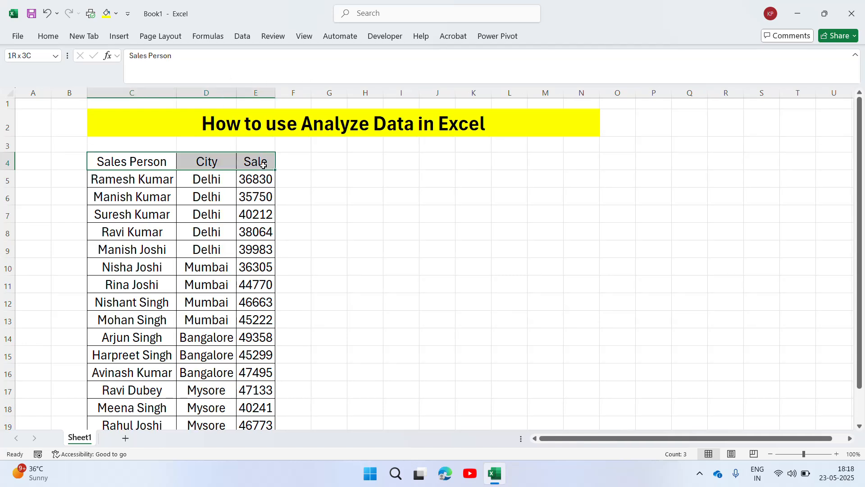
key("ctrl+b")
key("Right")
key("Left")
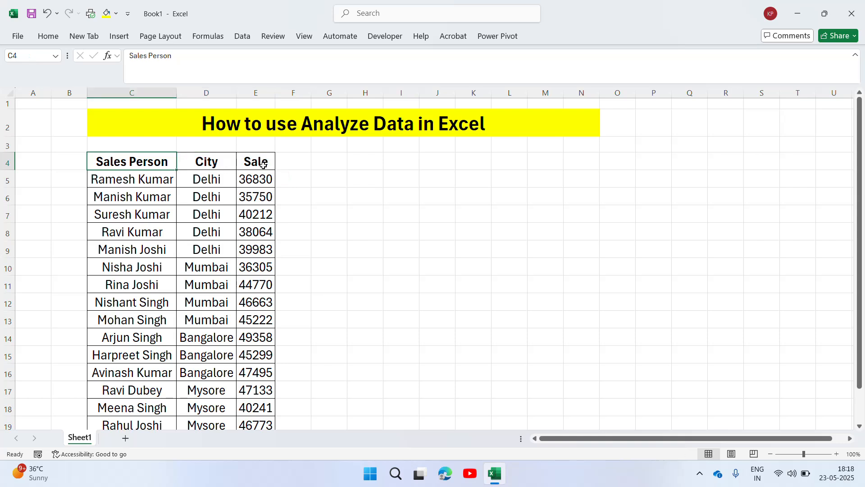
Run Analyze Data on the full sales table C4:E19
key("ctrl+shift+Right")
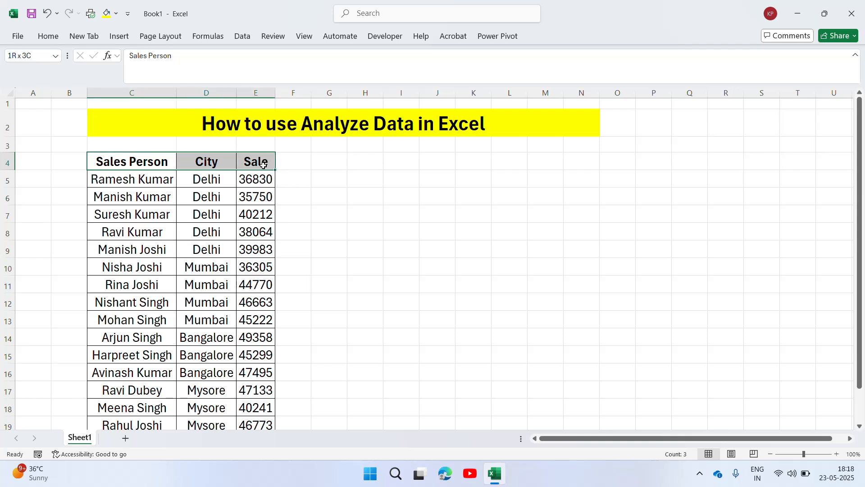
key("ctrl+shift+Down")
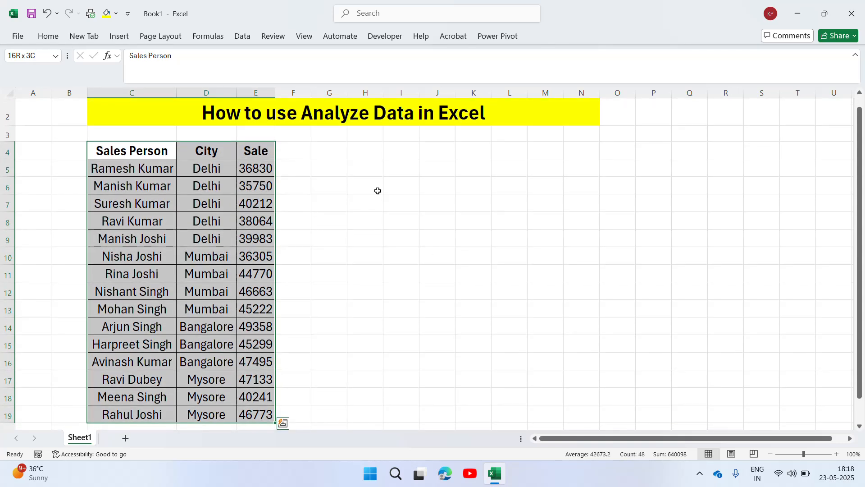
left_click(53, 38)
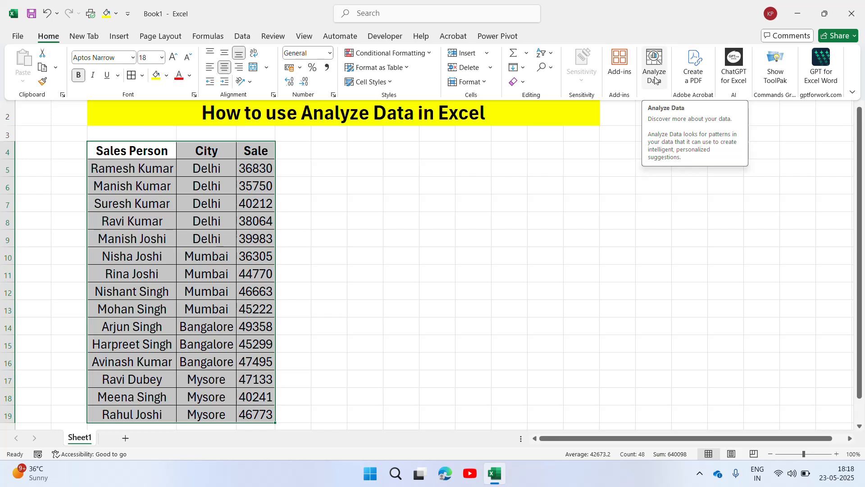
left_click(654, 79)
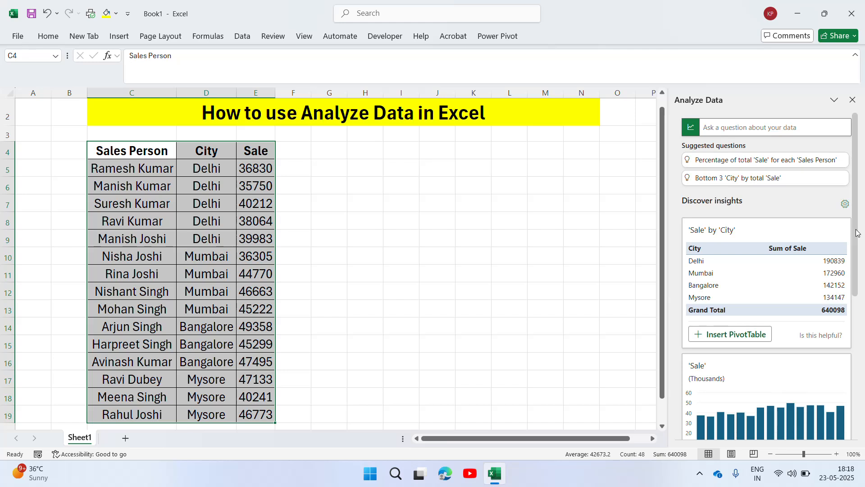
Examine the suggested pivot table and charts among the discovered insights, then return to the suggested questions
scroll(857, 232, "down", 3)
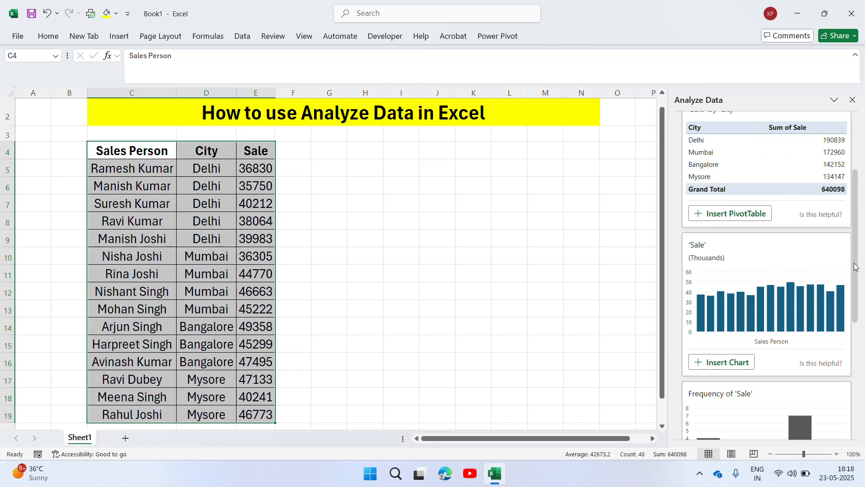
scroll(855, 301, "down", 2)
left_click_drag(855, 300, 855, 338)
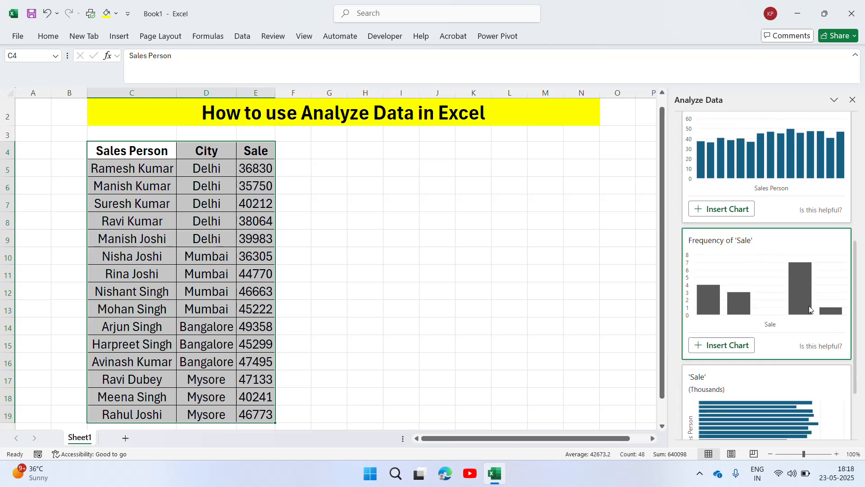
left_click_drag(855, 320, 855, 375)
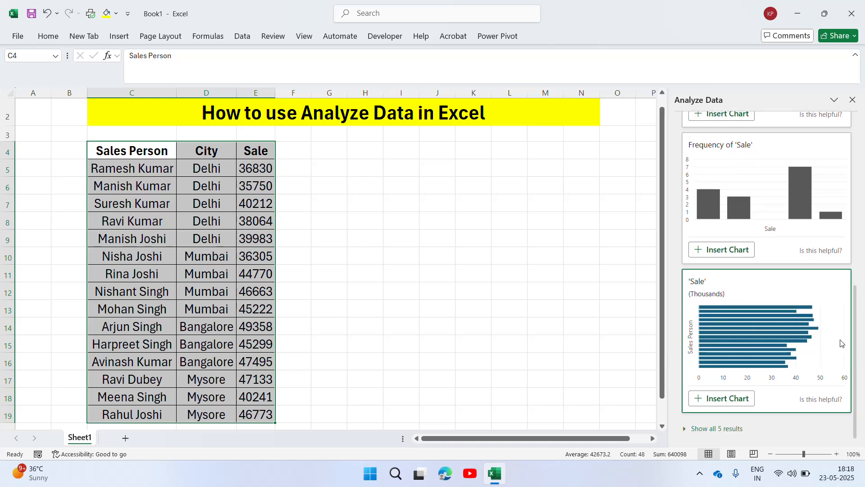
left_click_drag(857, 387, 858, 202)
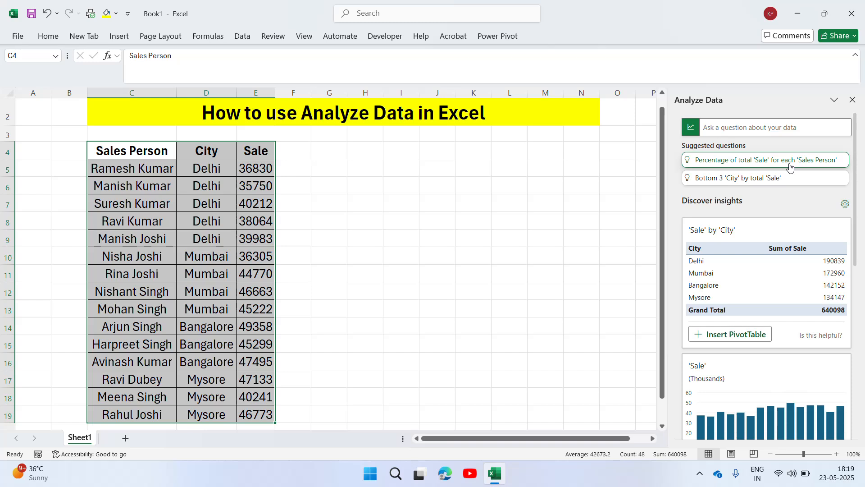
Ask Analyze Data the question "highest sales"
left_click(795, 130)
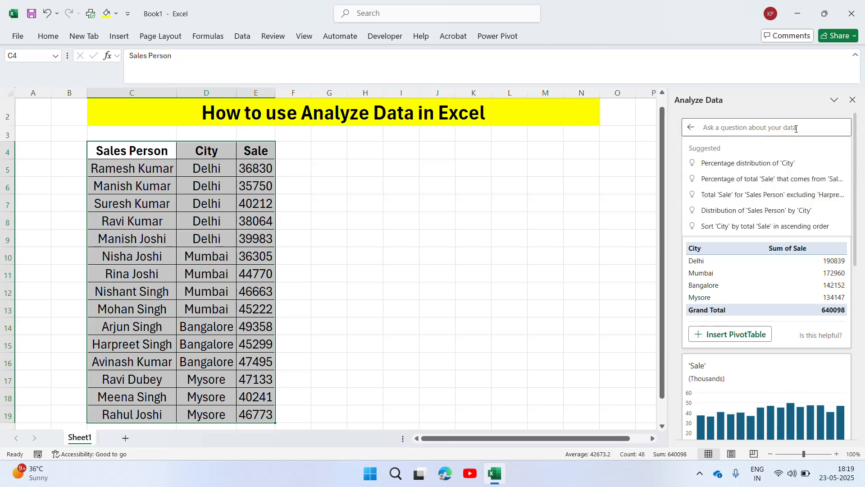
type("highets")
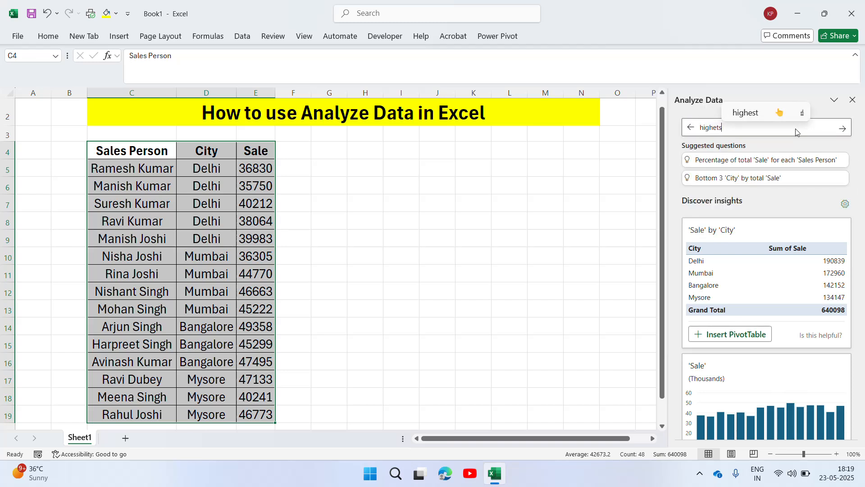
left_click(748, 114)
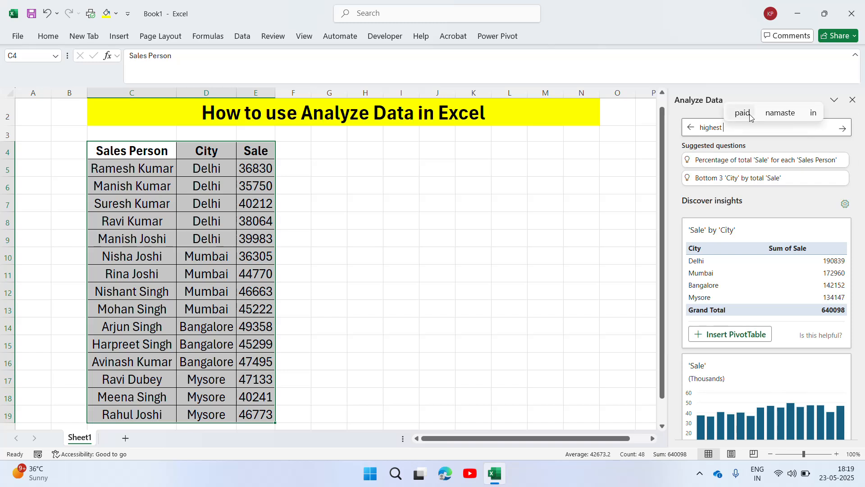
type("oe")
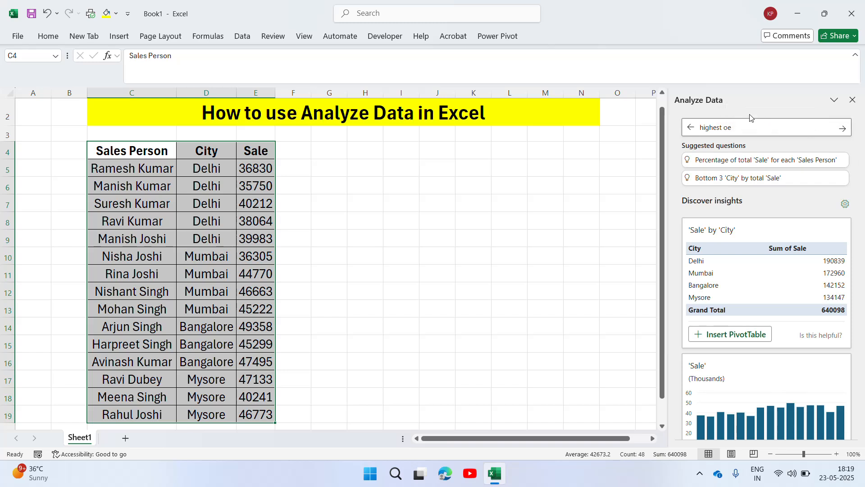
key("BackSpace")
key("BackSpace")
type("sales")
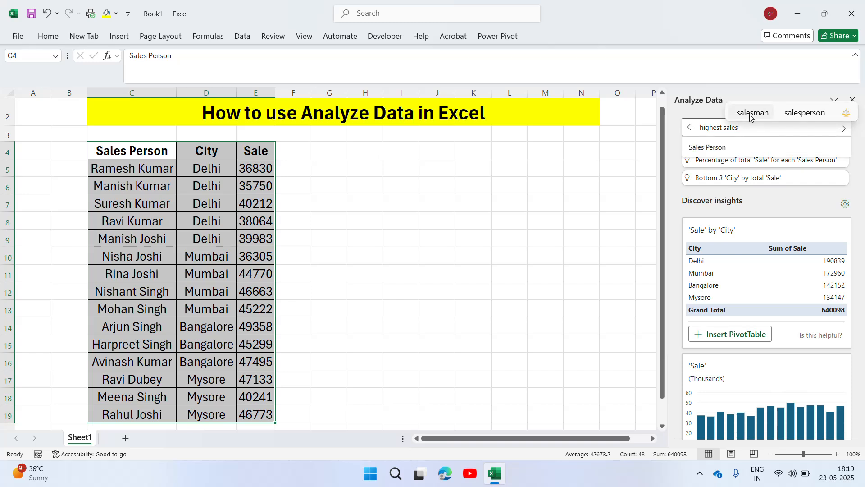
key("Return")
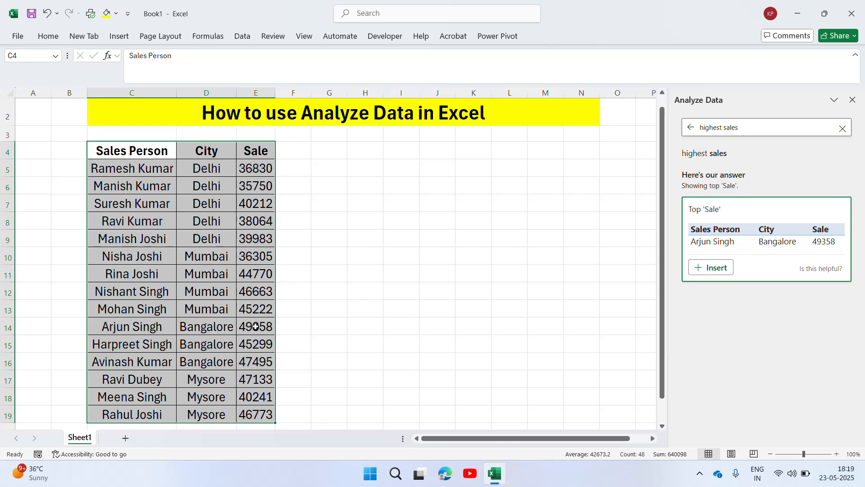
Replace the Analyze Data question with "lowest sale" and submit it
left_click(749, 127)
key("BackSpace")
key("BackSpace")
key("BackSpace")
key("BackSpace")
key("BackSpace")
key("BackSpace")
key("BackSpace")
key("BackSpace")
key("BackSpace")
key("BackSpace")
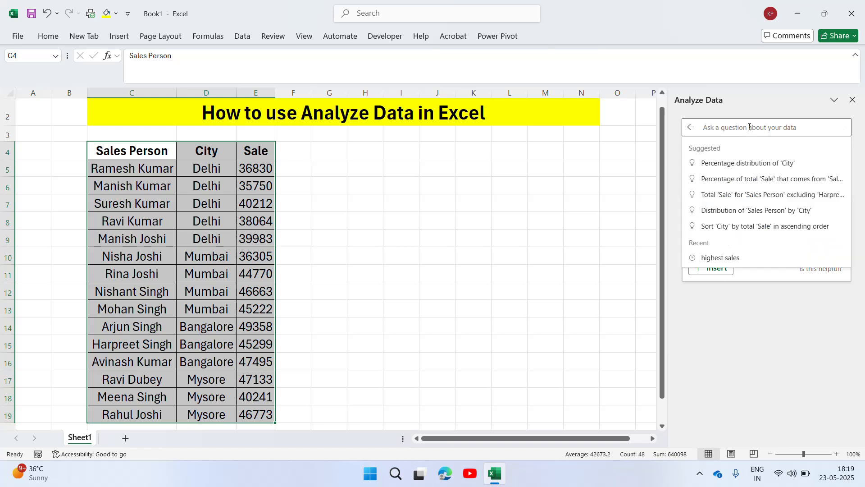
type("lowest ")
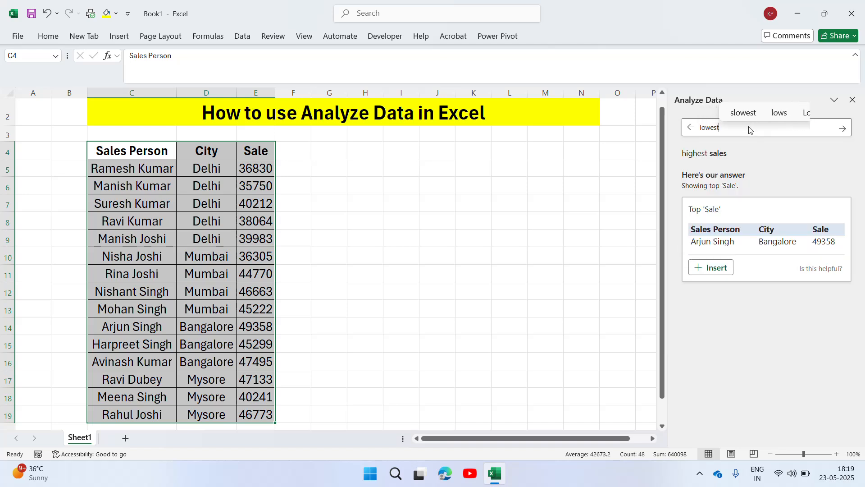
type("sa")
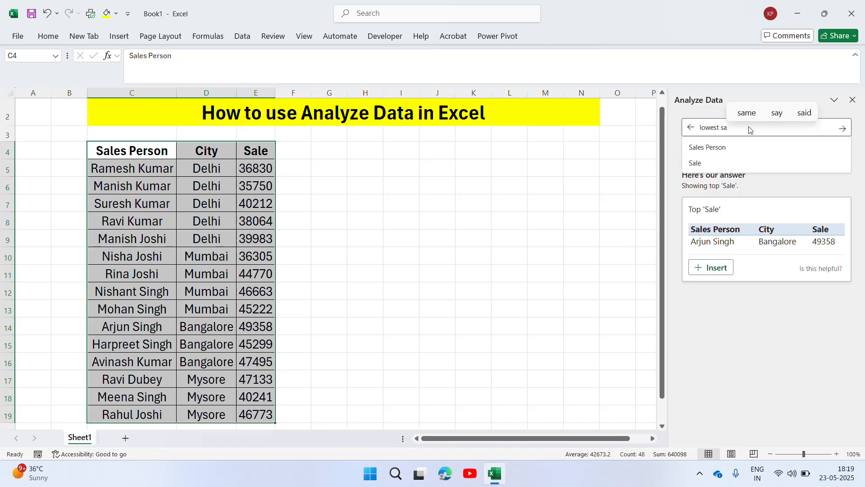
type("le")
key("Return")
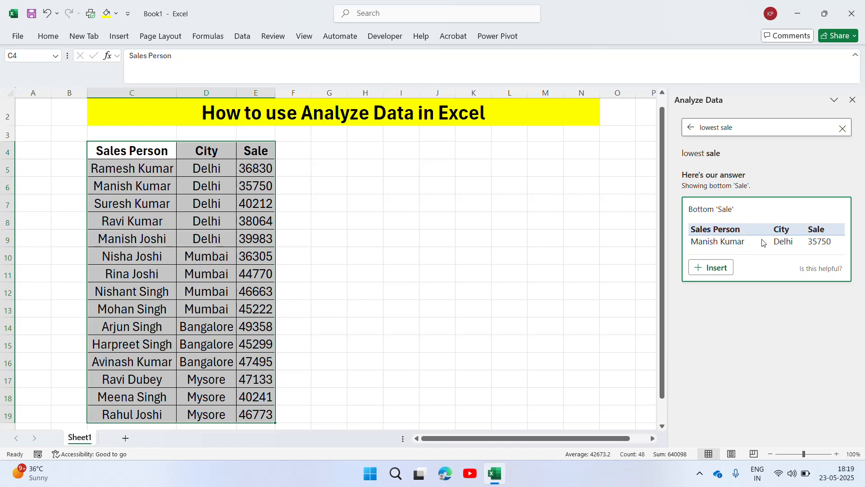
Ask Analyze Data "top 5 performer" and choose the suggested question Top 5 in 'Sales Person' by total 'Sale'
left_click(842, 130)
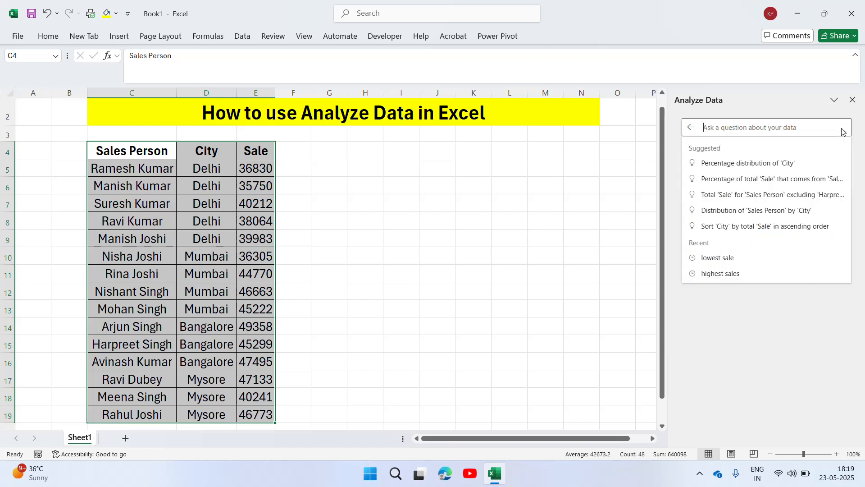
left_click(681, 162)
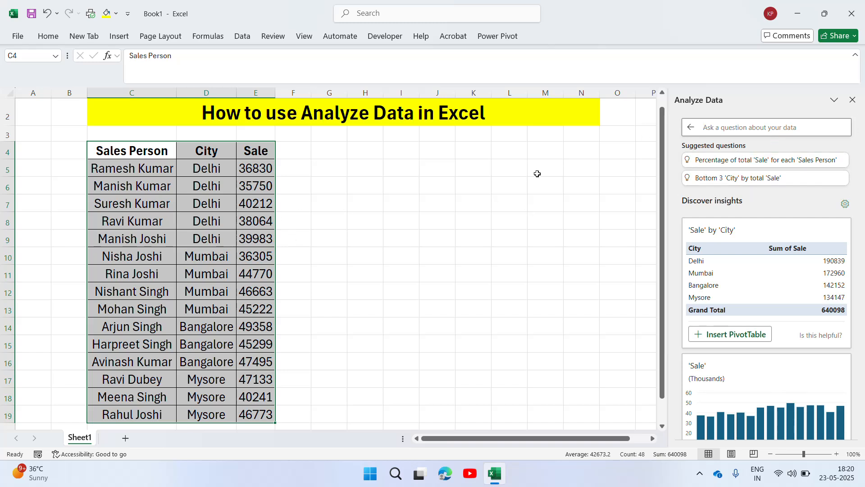
left_click(772, 132)
type("top 5")
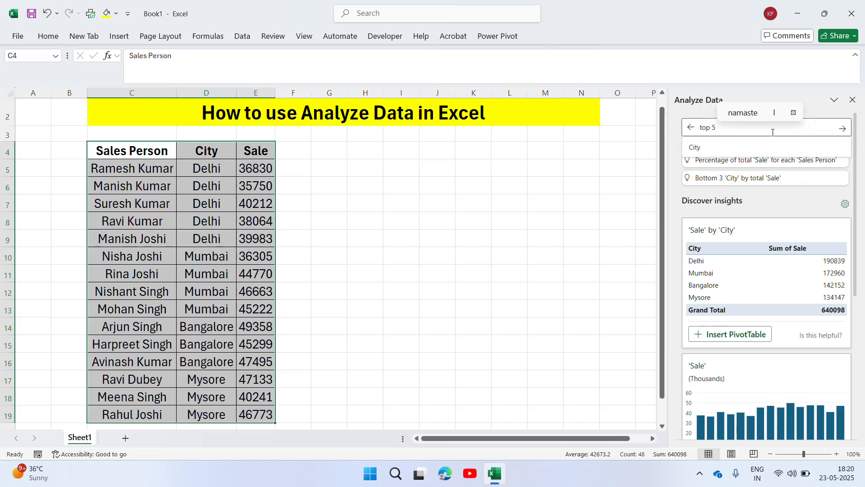
type(" performer")
key("Return")
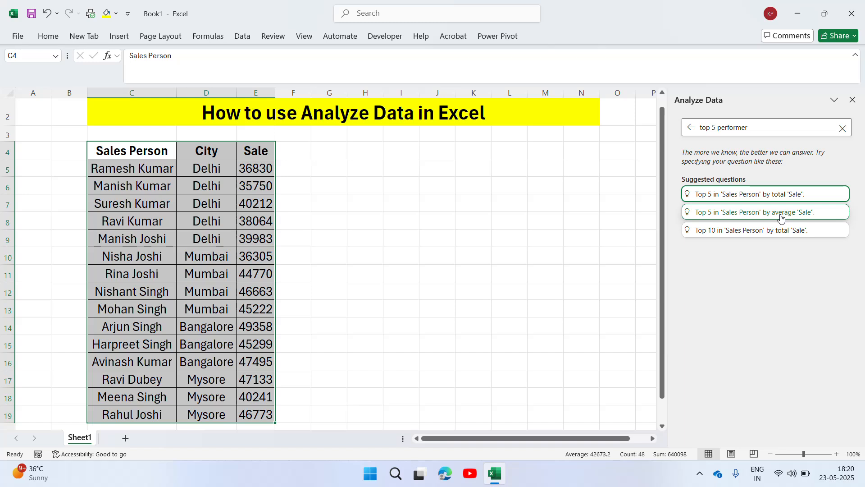
left_click(745, 199)
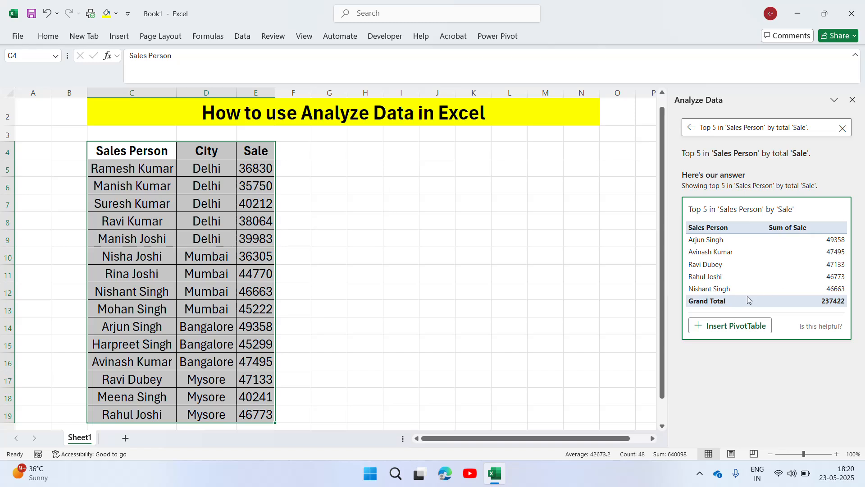
Replace the question with "Bottol 5 perfomer" and submit it to Analyze Data
left_click(813, 130)
key("ctrl+shift+Left")
key("ctrl+shift+Left")
key("ctrl+shift+Left")
key("ctrl+shift+Left")
key("ctrl+shift+Left")
key("ctrl+shift+Left")
key("ctrl+shift+Left")
key("ctrl+shift+Left")
key("ctrl+shift+Left")
key("ctrl+shift+Left")
key("ctrl+shift+Left")
key("ctrl+shift+Left")
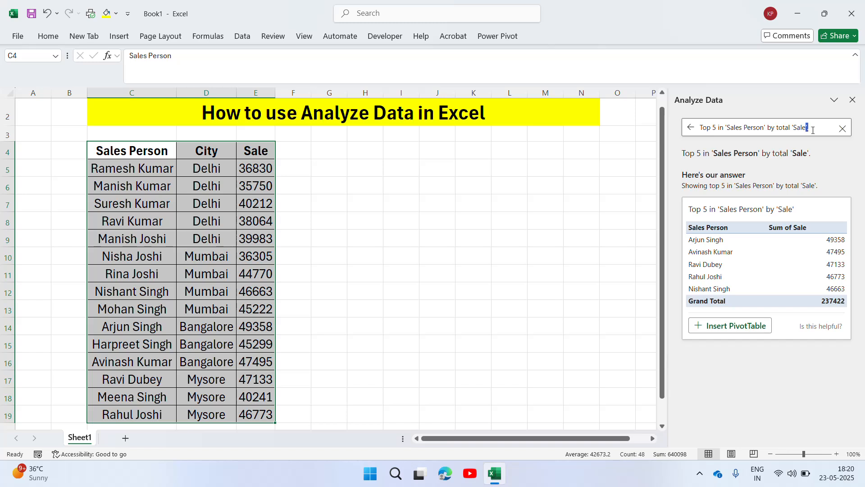
key("BackSpace")
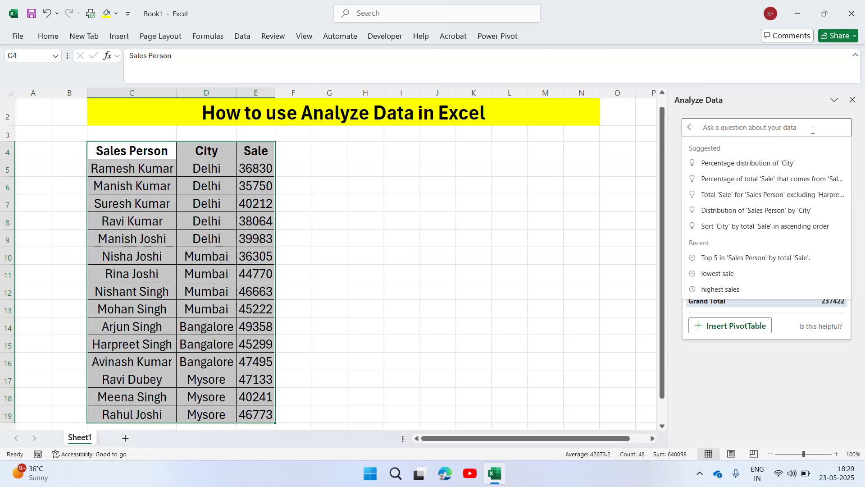
type("Bott")
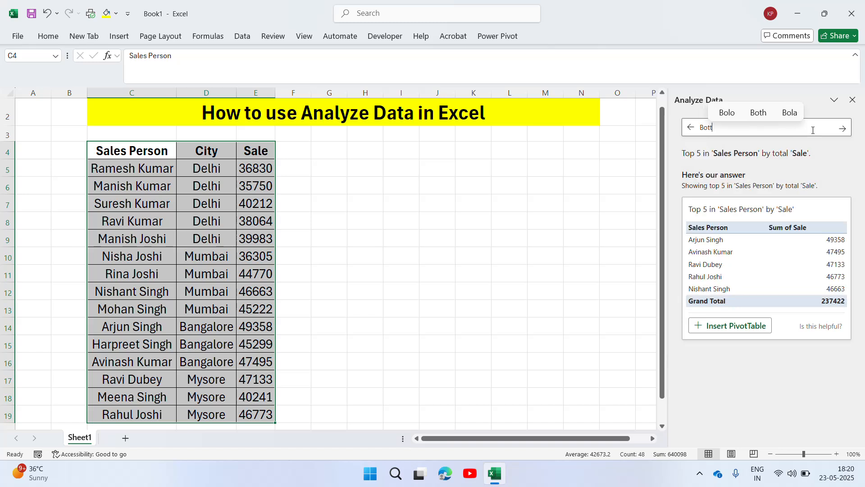
type("ol 5")
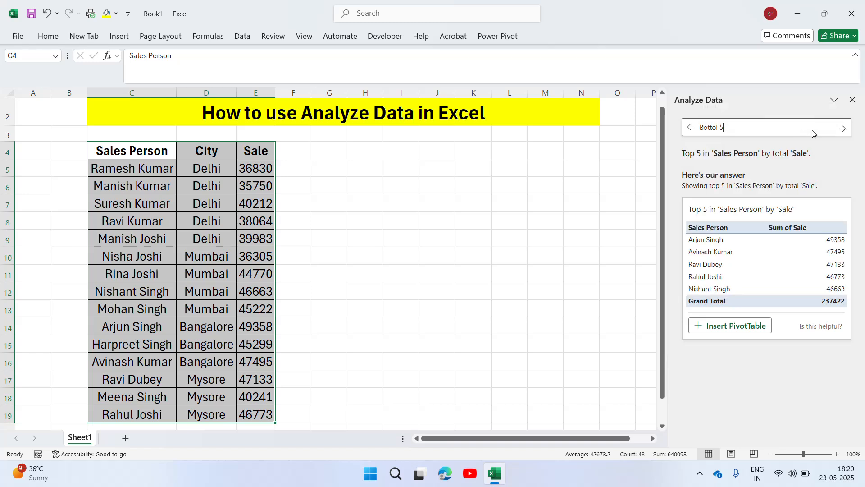
type(" perfomer")
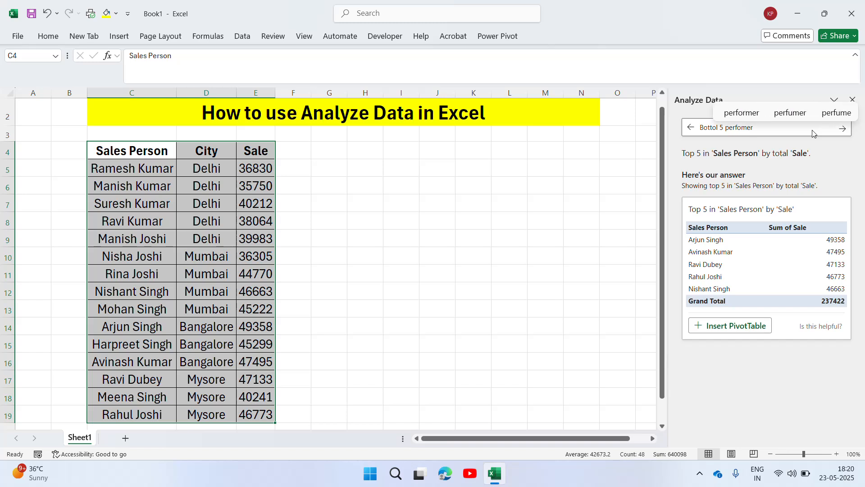
key("Return")
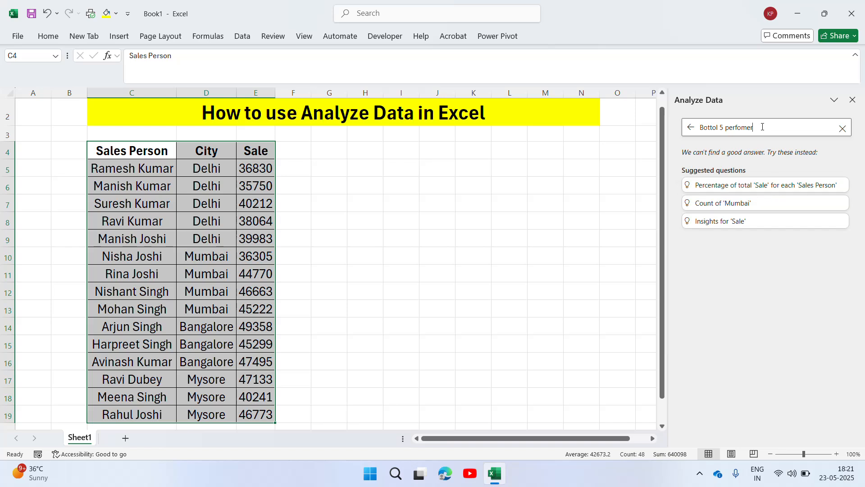
Rerun the recent question "lowest sale" and return to the discovered insights
left_click(842, 131)
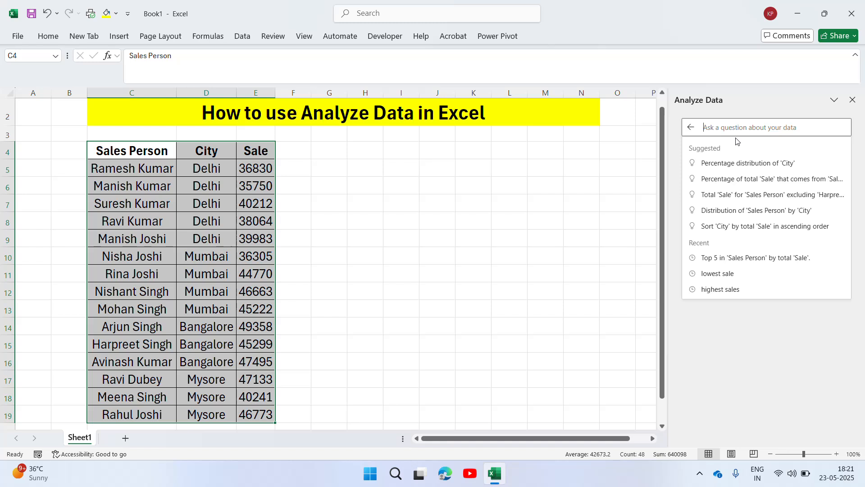
left_click(723, 274)
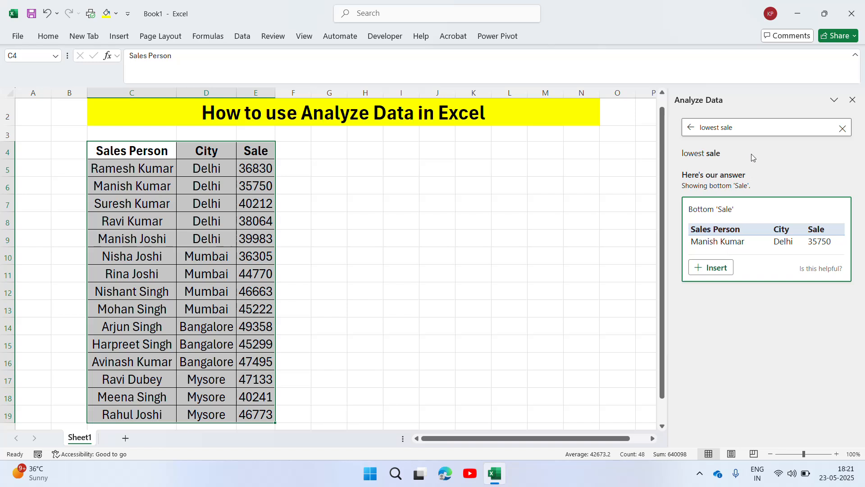
left_click(692, 128)
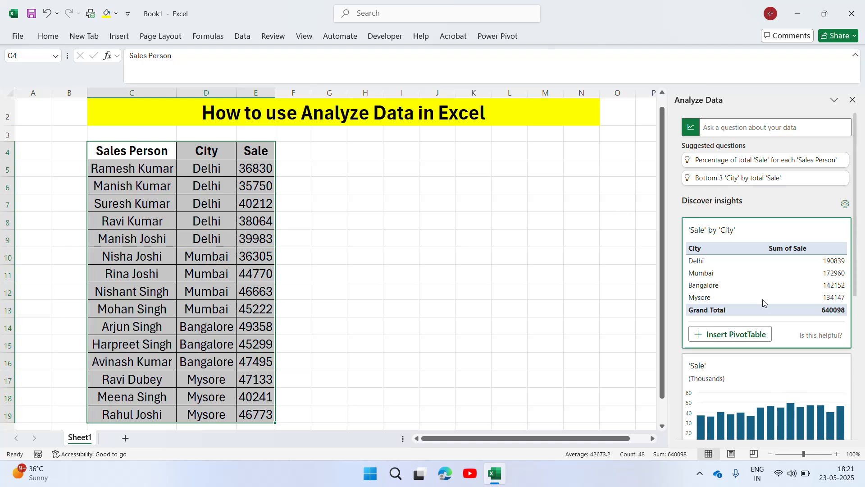
Insert the suggested 'Sale' by 'City' PivotTable, and add the 'Sale' column chart per sales person beside the table on Sheet1
left_click(758, 334)
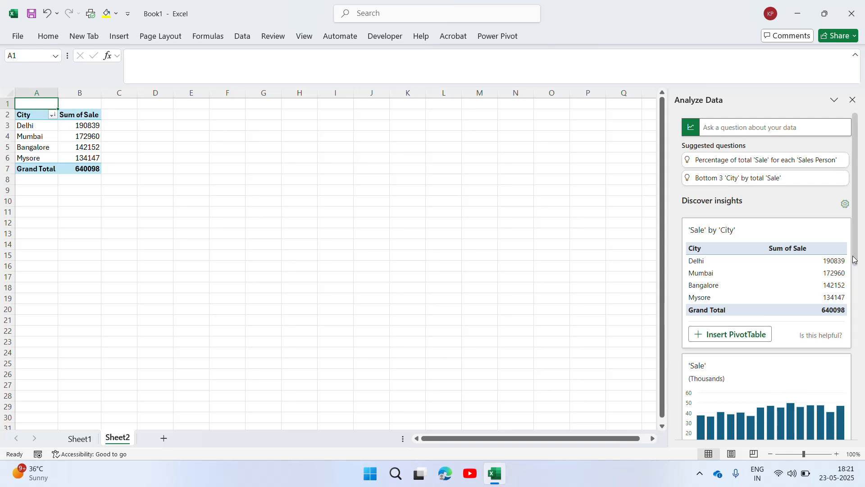
scroll(854, 259, "down", 4)
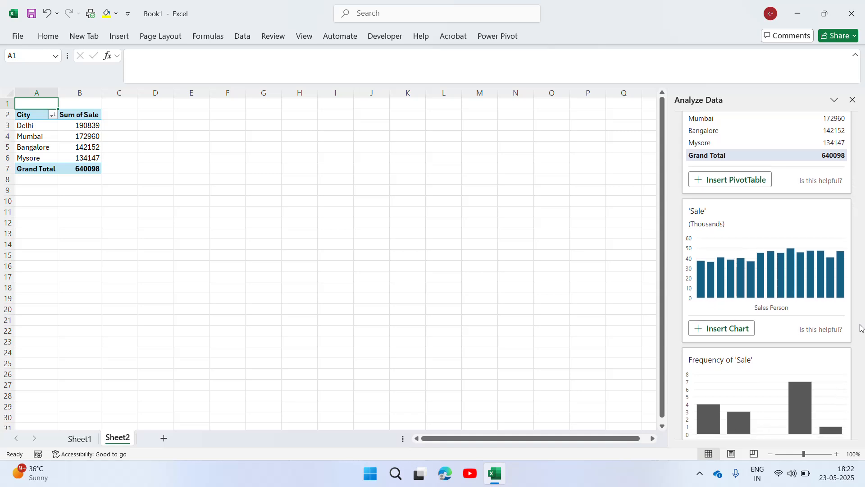
left_click(733, 330)
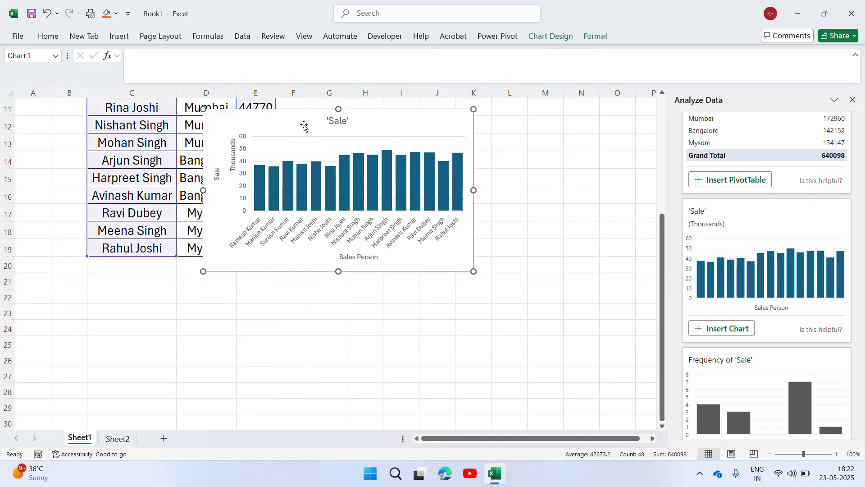
left_click_drag(303, 114, 425, 124)
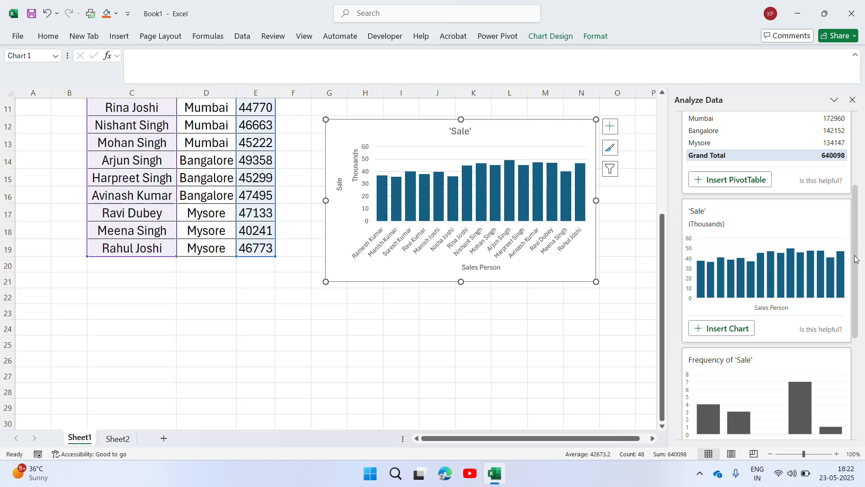
Insert the suggested Frequency of 'Sale' histogram and the horizontal 'Sale' bar chart, and close Analyze Data
scroll(750, 317, "down", 5)
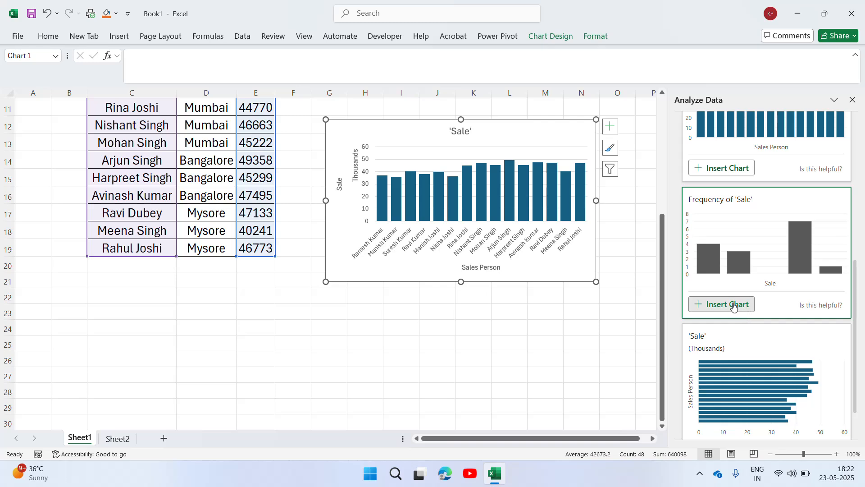
left_click(716, 304)
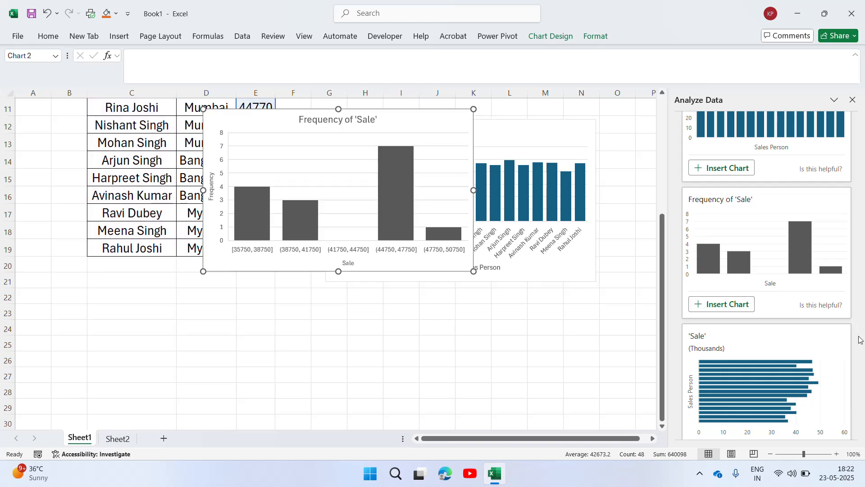
scroll(857, 396, "down", 2)
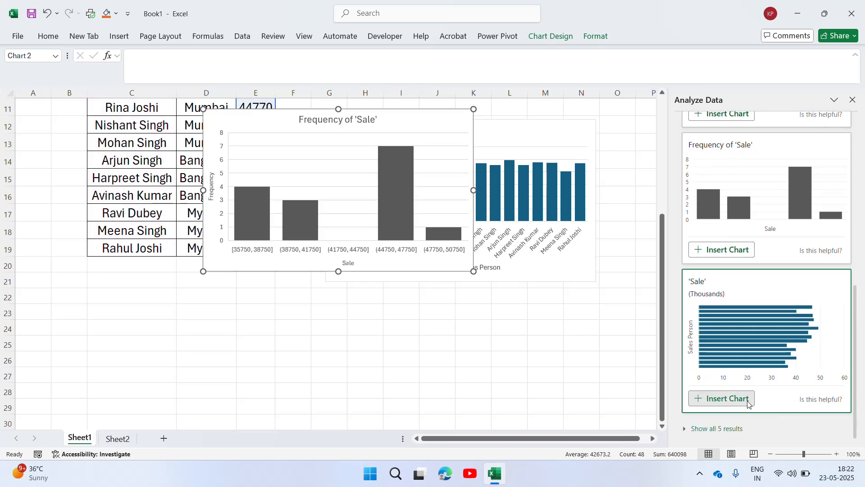
left_click(733, 400)
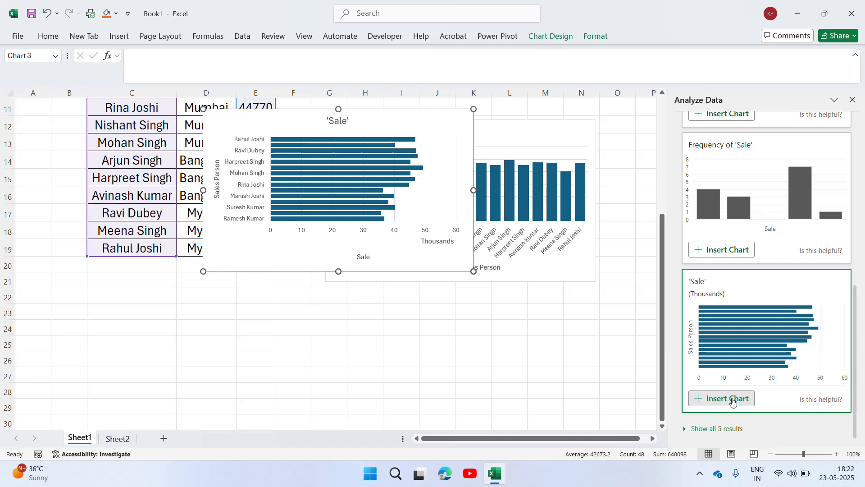
left_click(852, 99)
Spread out the overlapping charts: histogram next to the sales table, bar chart beyond it around columns O–U, column chart below them
left_click_drag(861, 285, 860, 190)
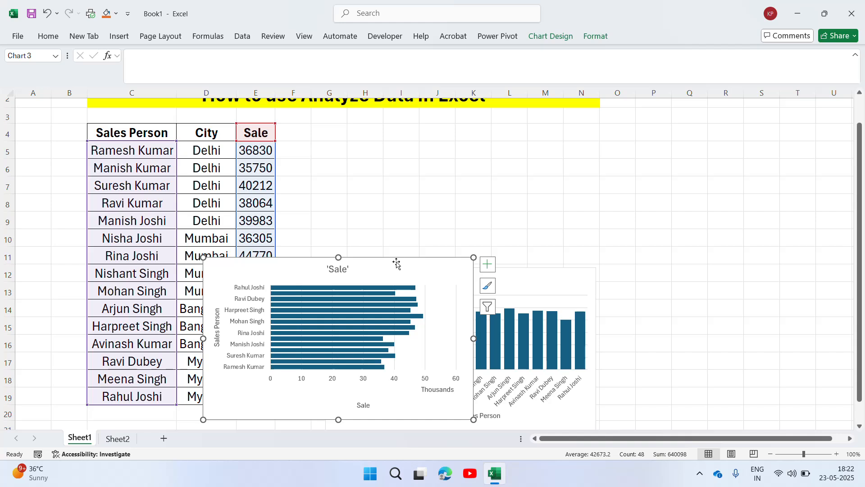
left_click_drag(398, 258, 784, 107)
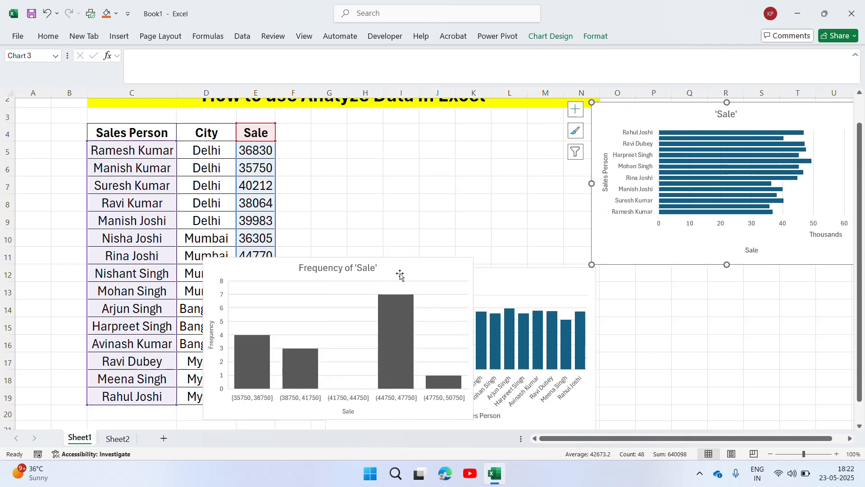
left_click_drag(400, 277, 488, 128)
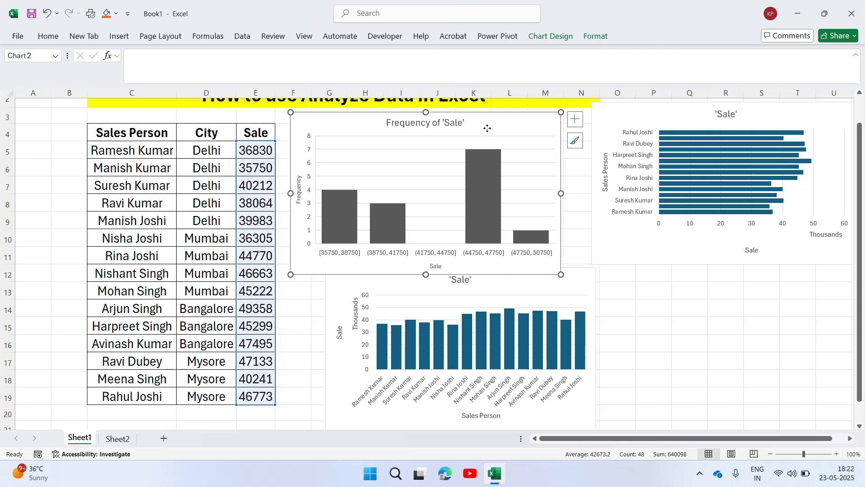
left_click_drag(504, 291, 639, 302)
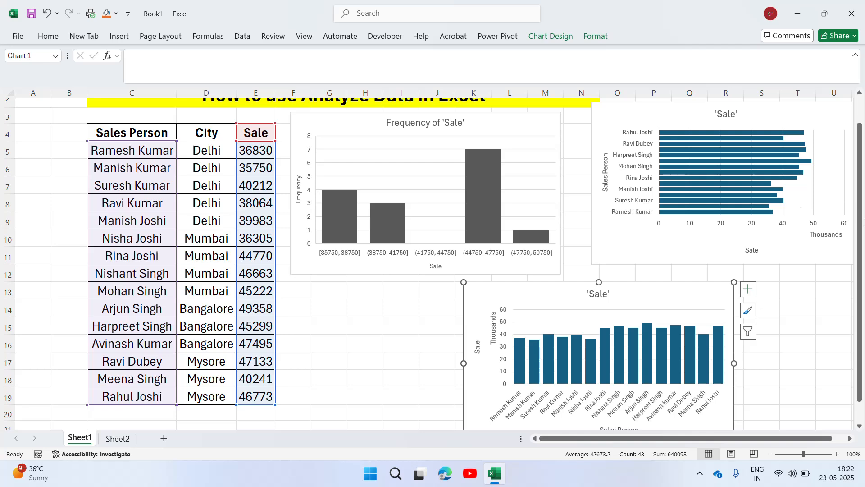
scroll(863, 199, "up", 1)
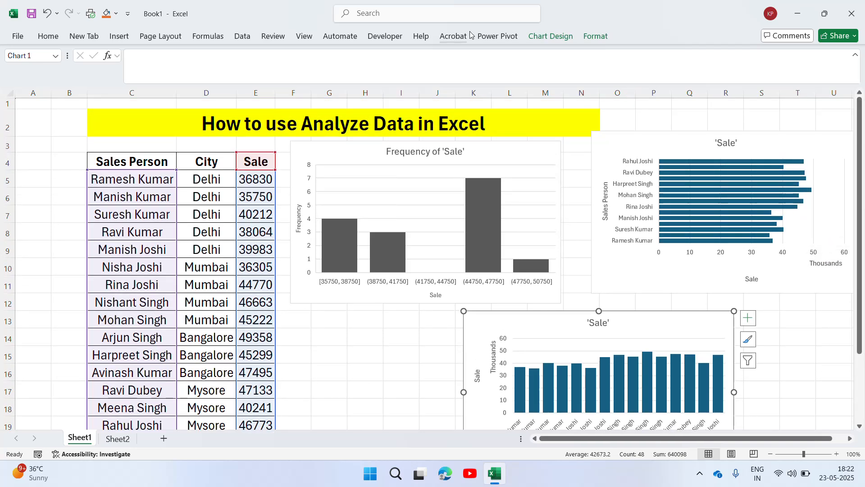
Deselect the chart by selecting cell H14, review the PivotTable on Sheet2, and return to Sheet1
left_click(49, 38)
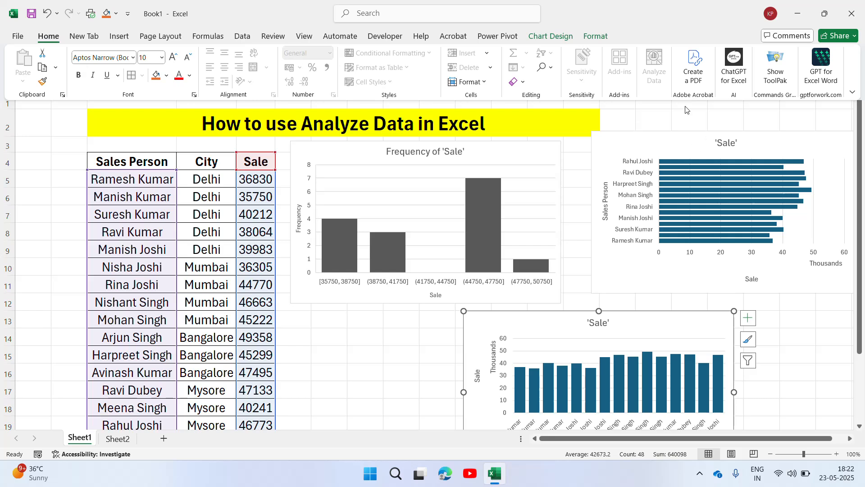
left_click(602, 168)
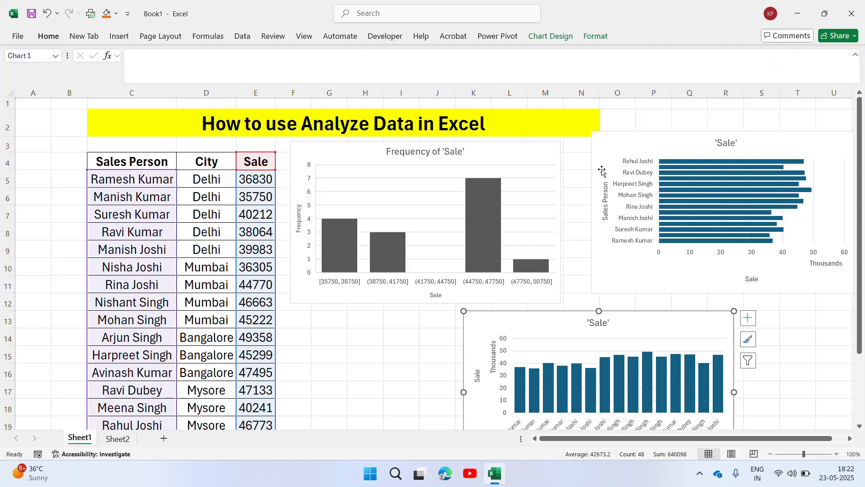
left_click(362, 338)
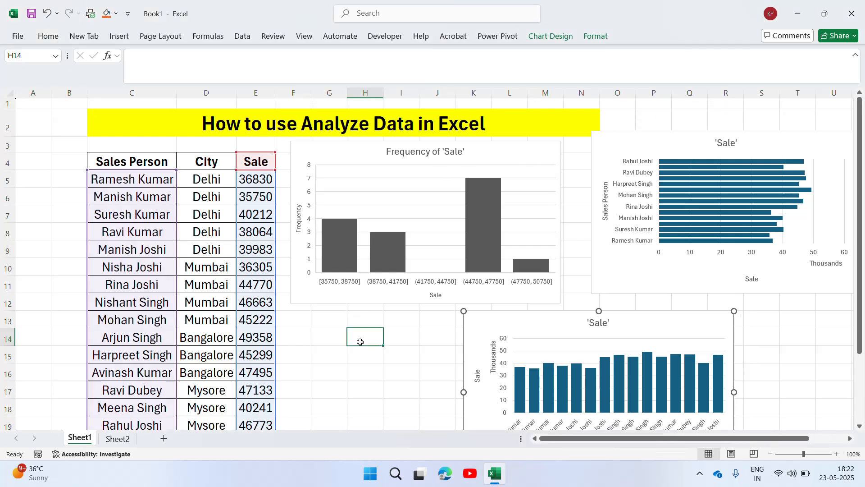
left_click(117, 440)
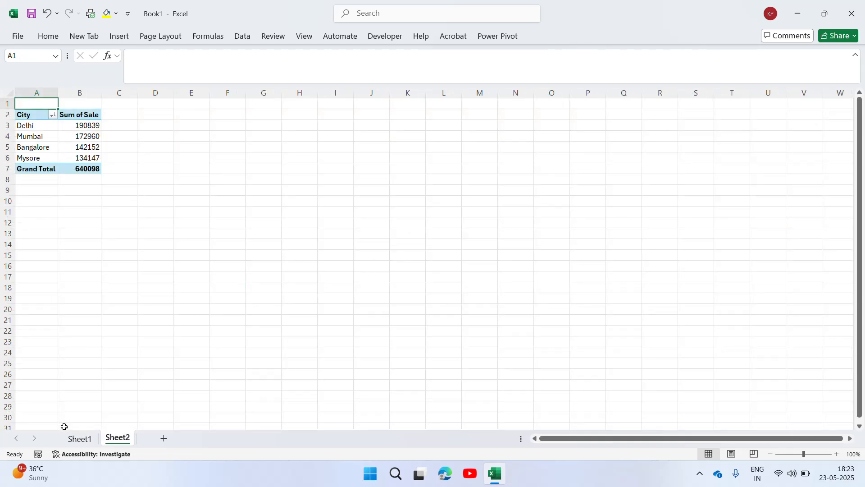
left_click(71, 441)
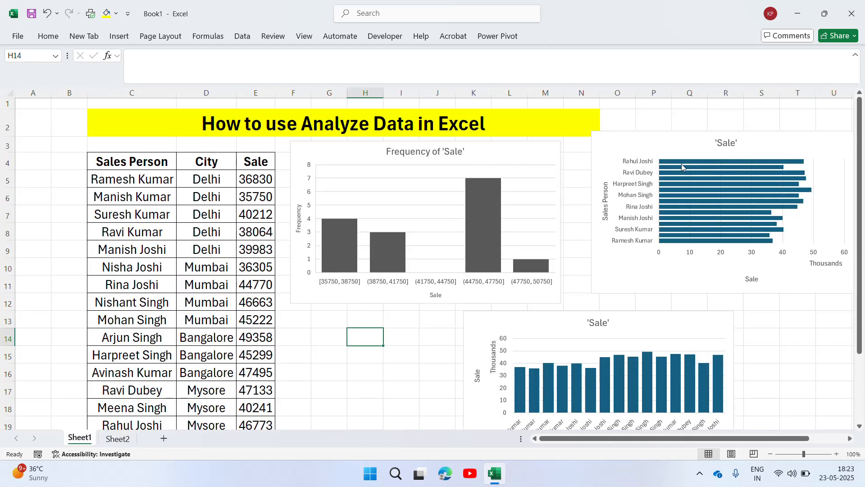
Add data labels to the Frequency of 'Sale' histogram and position them at Center
mouse_move(739, 190)
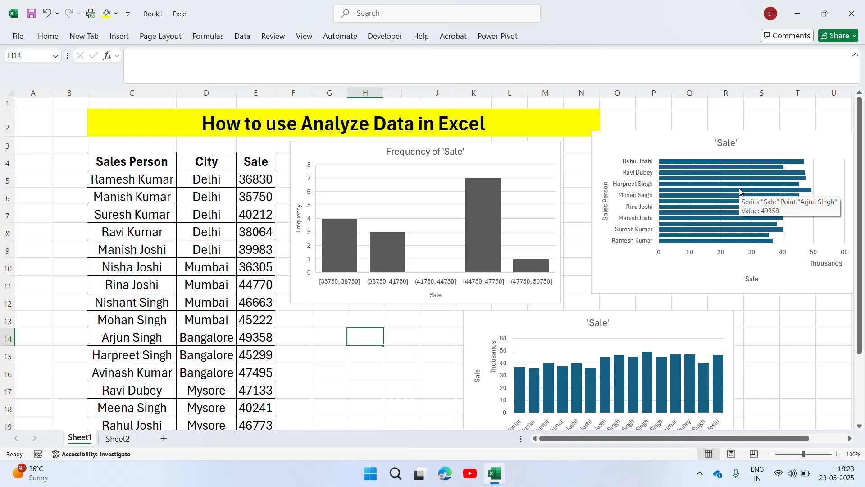
left_click(48, 37)
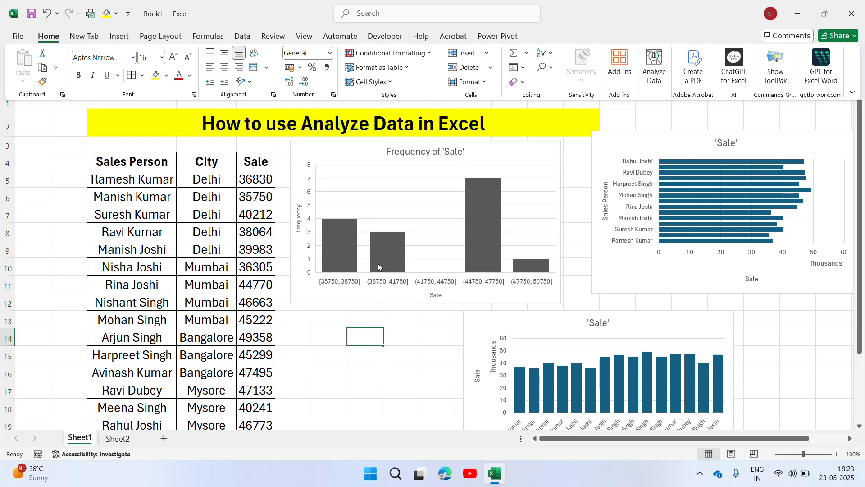
left_click(498, 147)
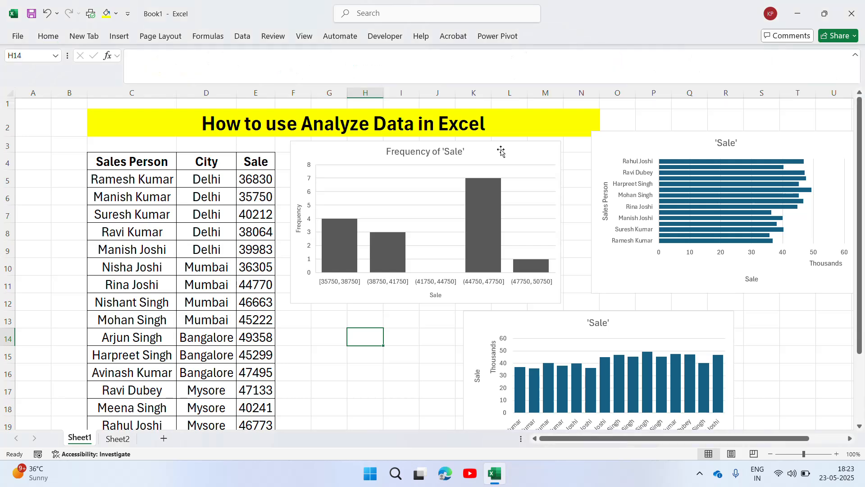
left_click(497, 159)
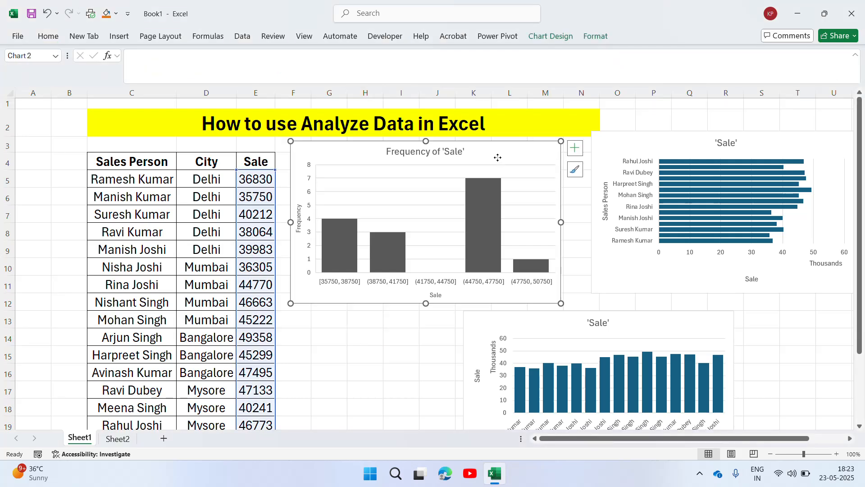
left_click(579, 154)
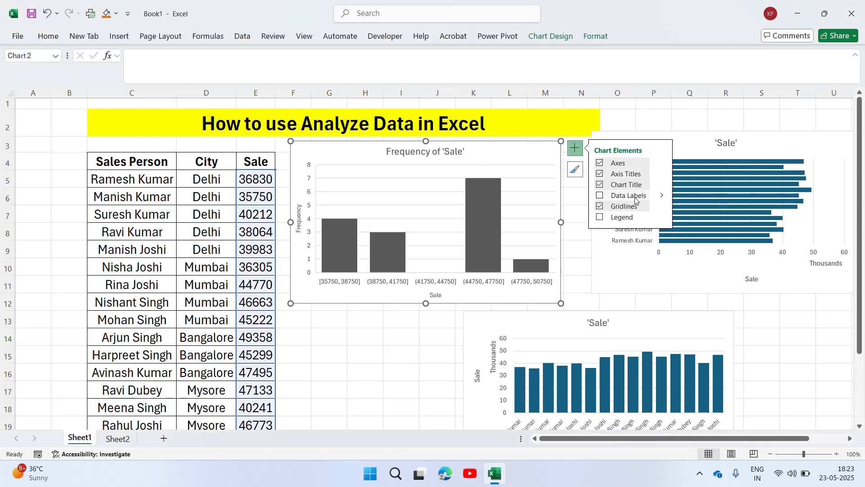
left_click(599, 196)
left_click(661, 195)
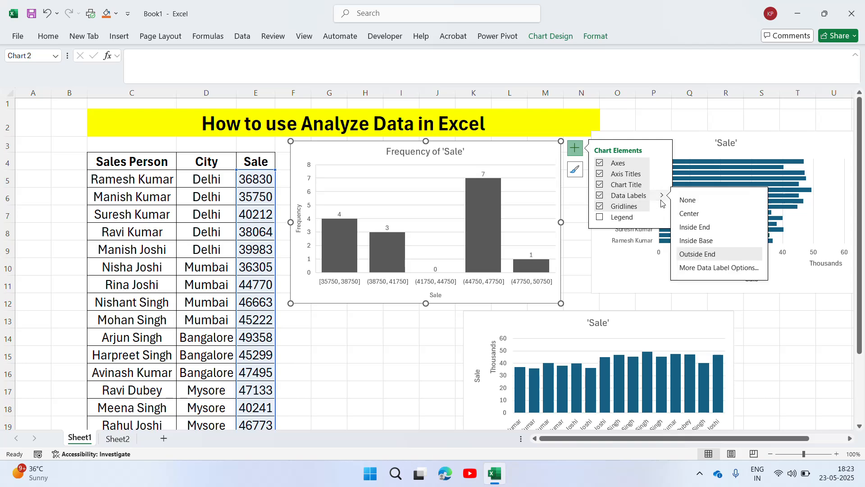
left_click(683, 218)
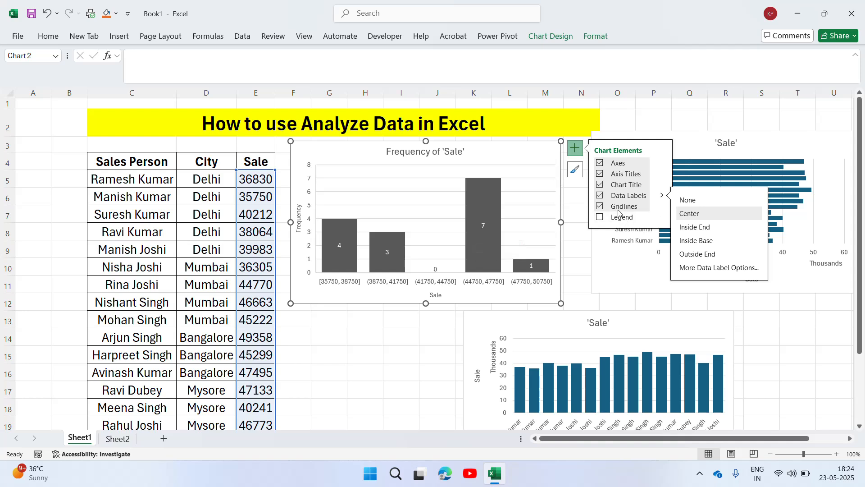
Apply the last chart style, with the blue background and white uppercase title, to the histogram and deselect it
left_click(575, 170)
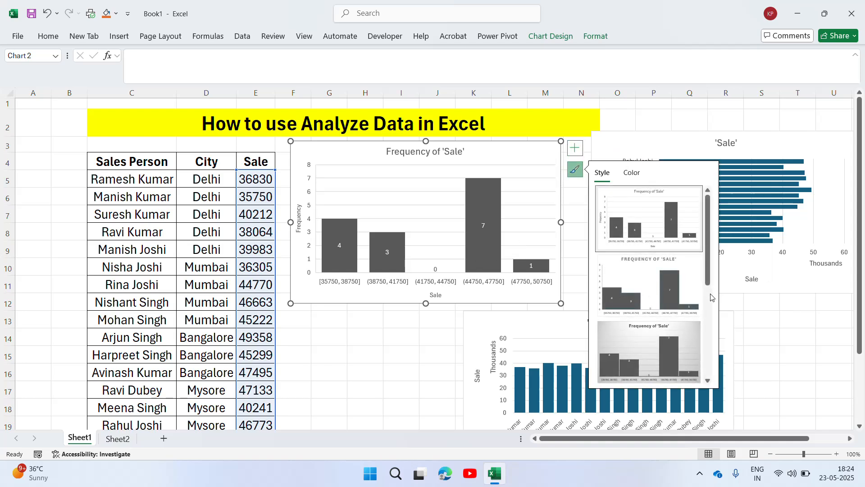
left_click_drag(709, 269, 709, 360)
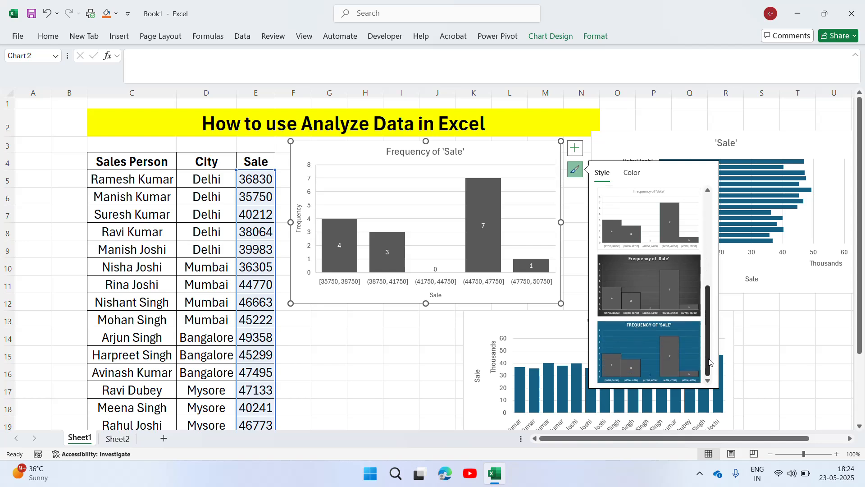
left_click(658, 344)
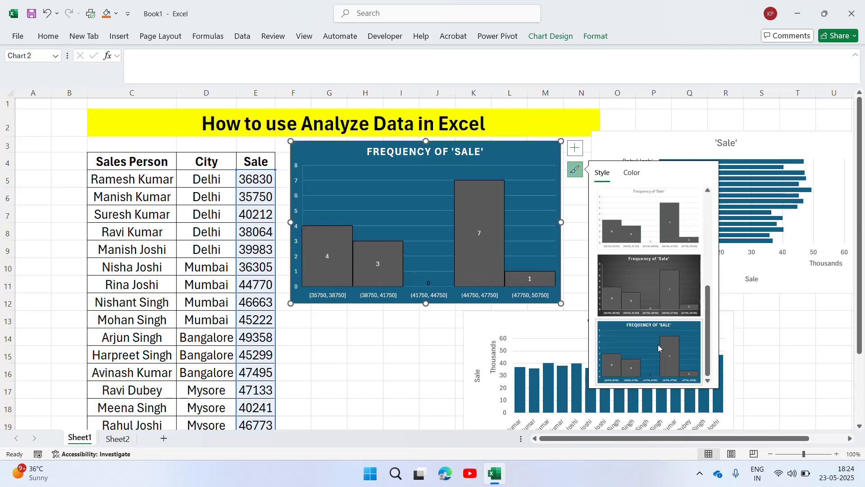
left_click(412, 358)
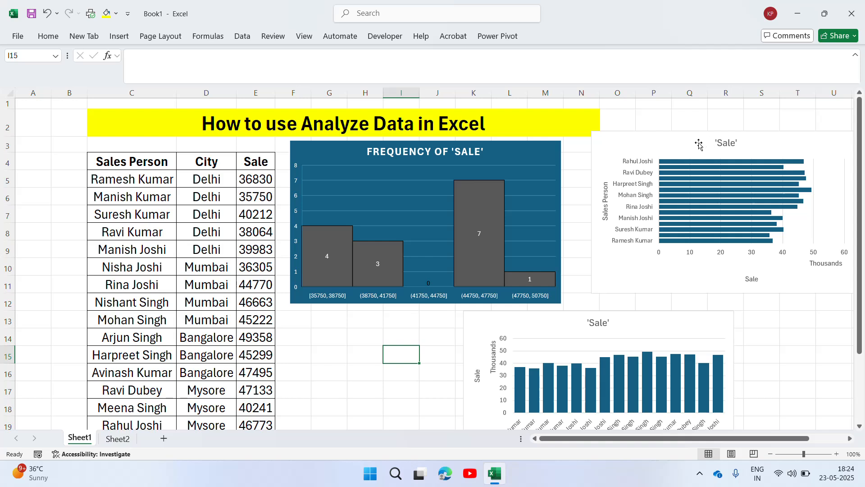
Move the histogram over the sales table around columns B–G, and the horizontal 'Sale' bar chart beside it around columns H–O
left_click(455, 155)
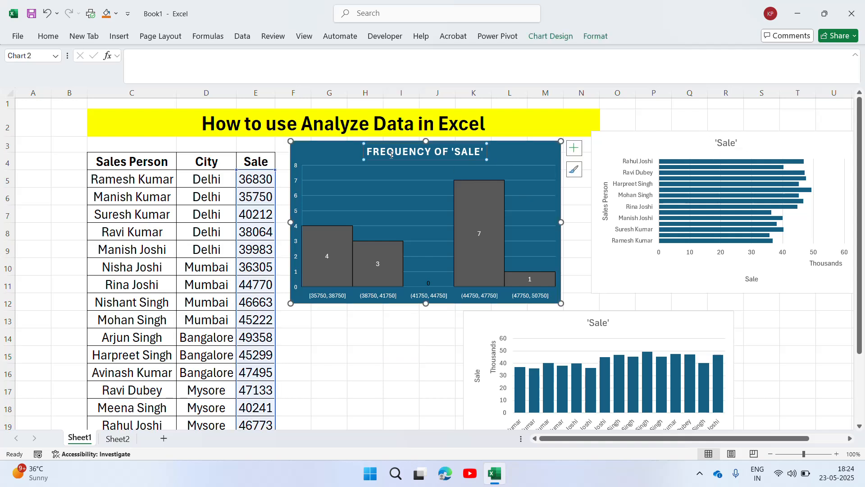
left_click_drag(317, 146, 100, 157)
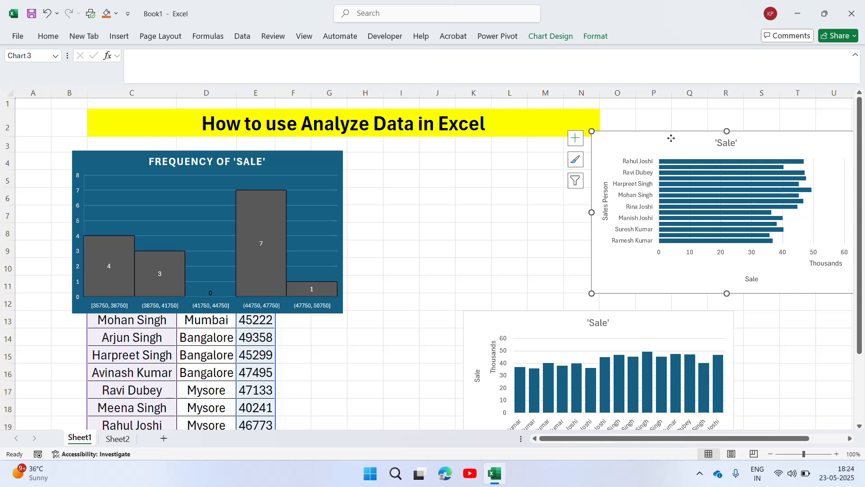
left_click_drag(671, 140, 448, 161)
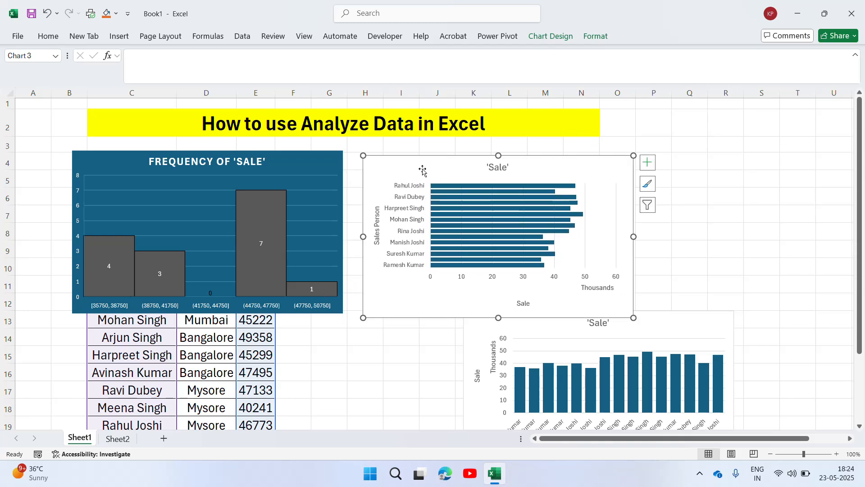
Add data labels and error bars to the horizontal 'Sale' bar chart, and shift the chart up to the heading row
mouse_move(517, 195)
left_click(647, 161)
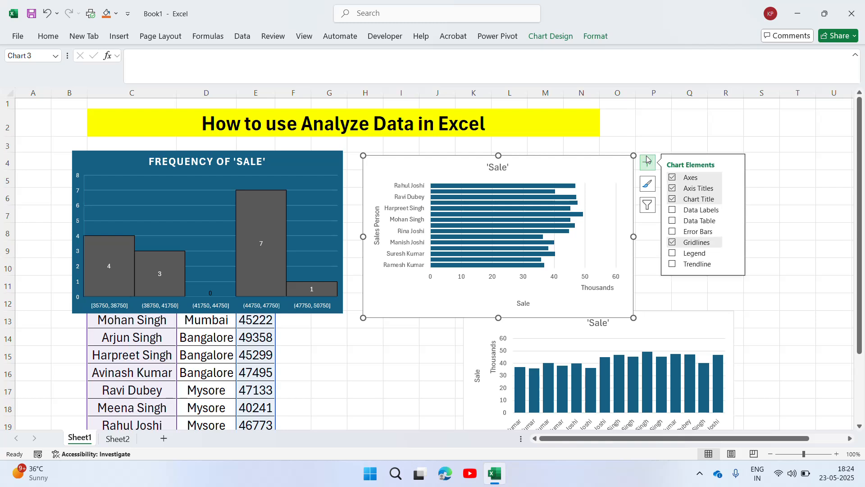
left_click(672, 210)
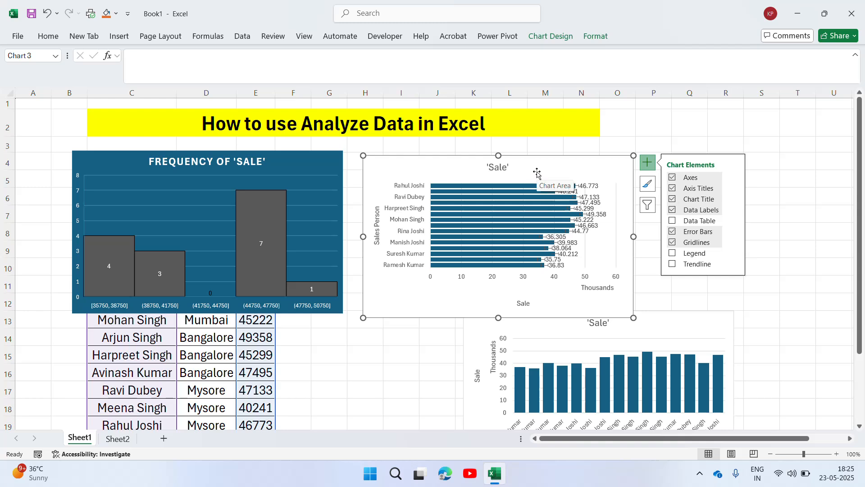
left_click_drag(537, 172, 547, 135)
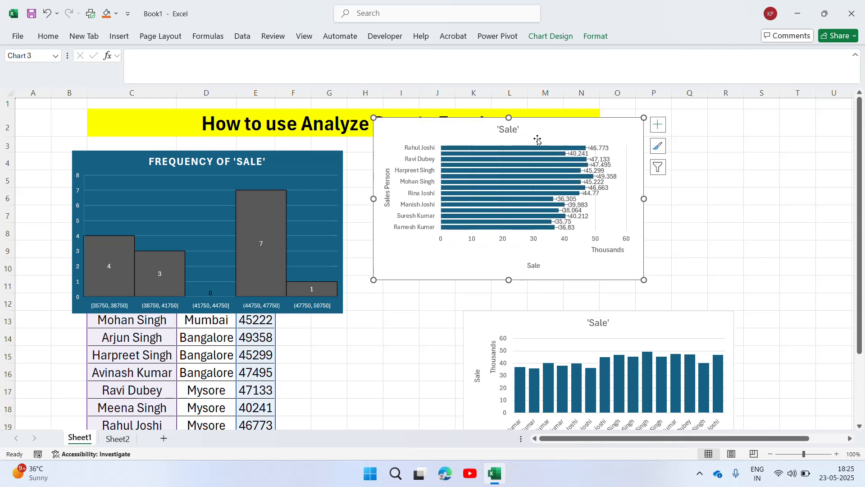
Retitle the horizontal bar chart "Sales Person sale" and close the chart title formatting options
double_click(511, 129)
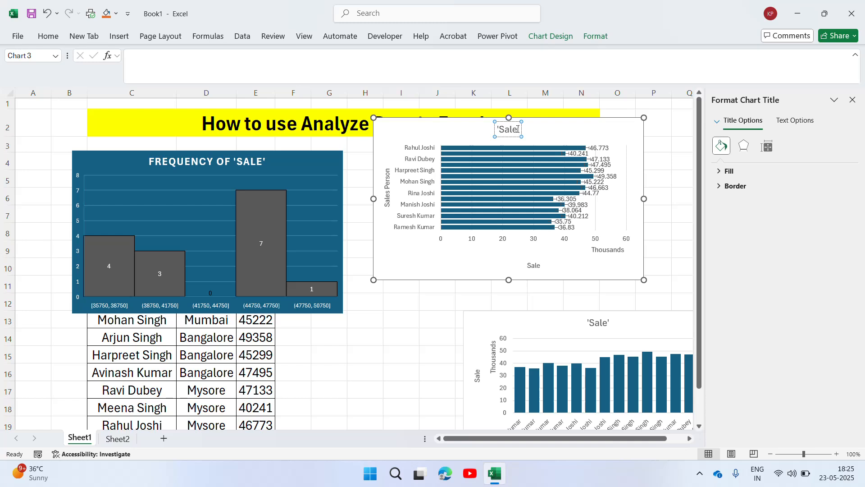
key("ctrl+a")
type("Sal")
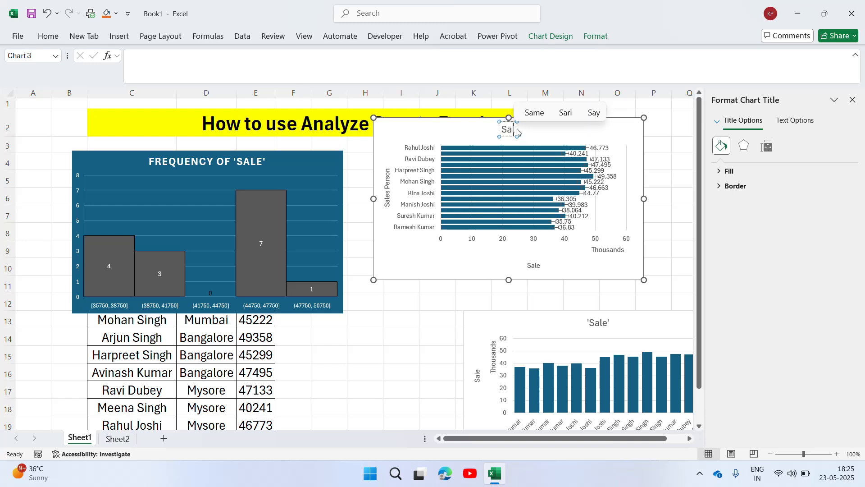
type("les Pero")
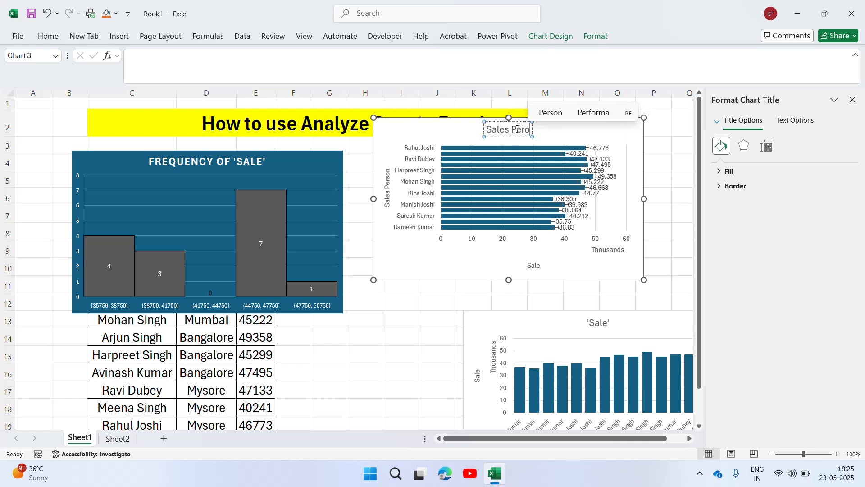
key("BackSpace")
type("so")
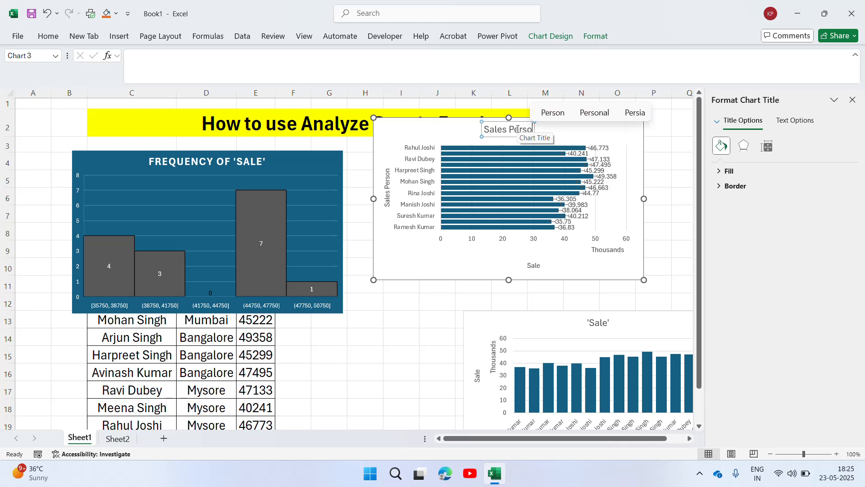
type("n sale")
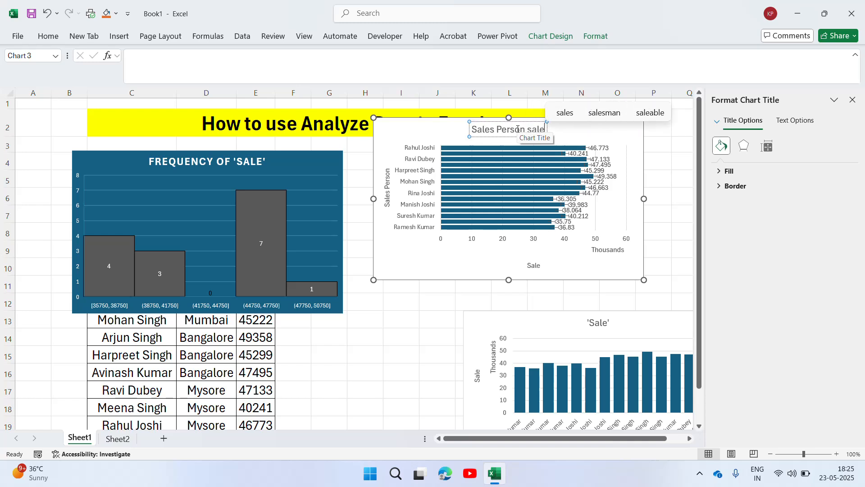
left_click(671, 242)
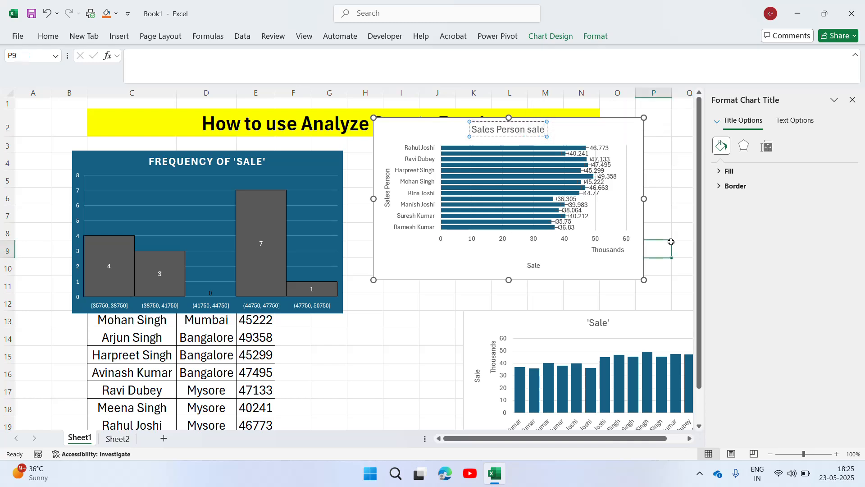
left_click(853, 100)
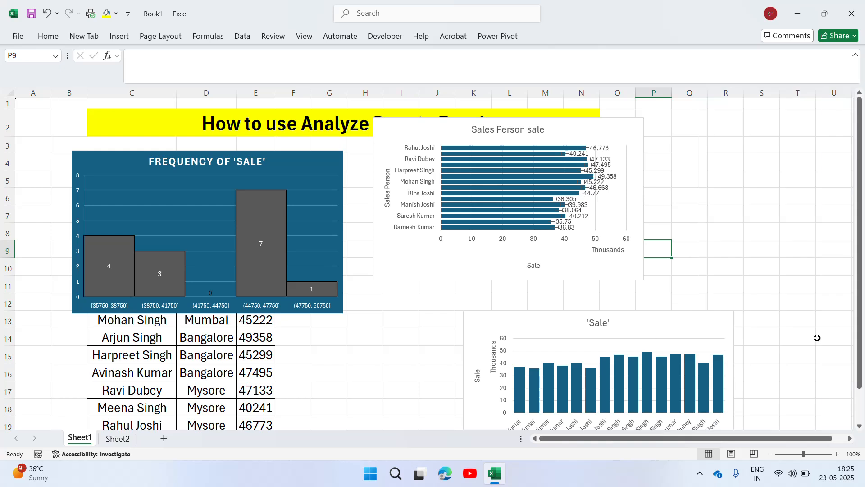
Move the 'Sale' column chart directly below the bar chart and add data labels to it
left_click_drag(860, 273, 858, 328)
left_click(543, 317)
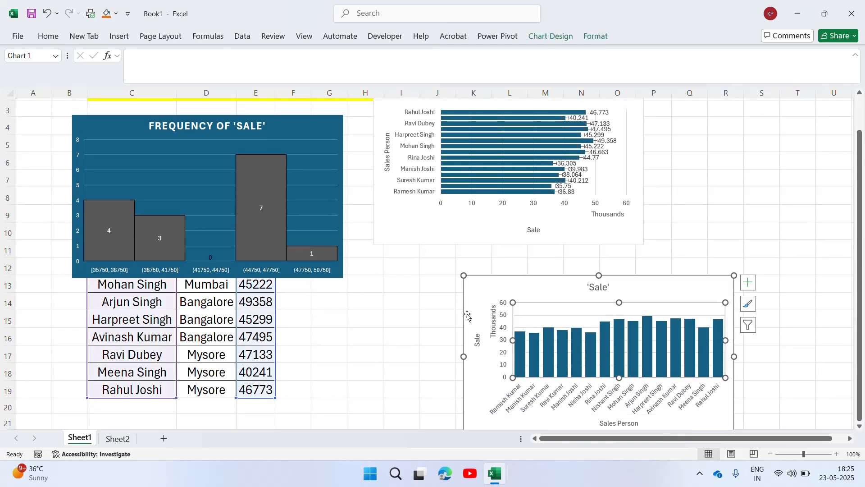
left_click_drag(467, 326, 385, 302)
left_click(666, 259)
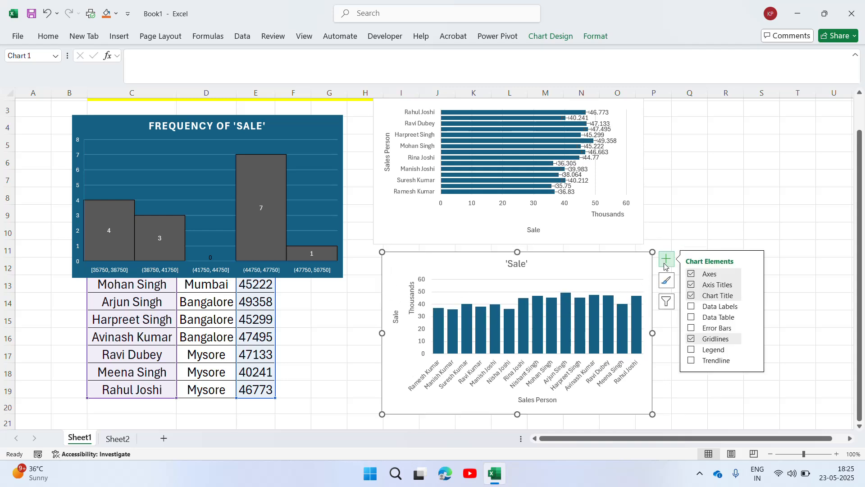
left_click(691, 306)
Change the 'Sale' column chart to a 2-D Line chart
left_click(520, 347)
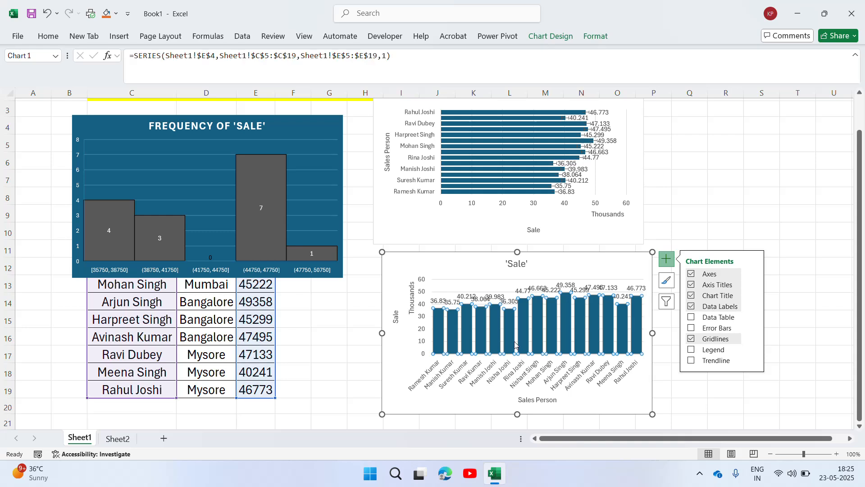
left_click(52, 38)
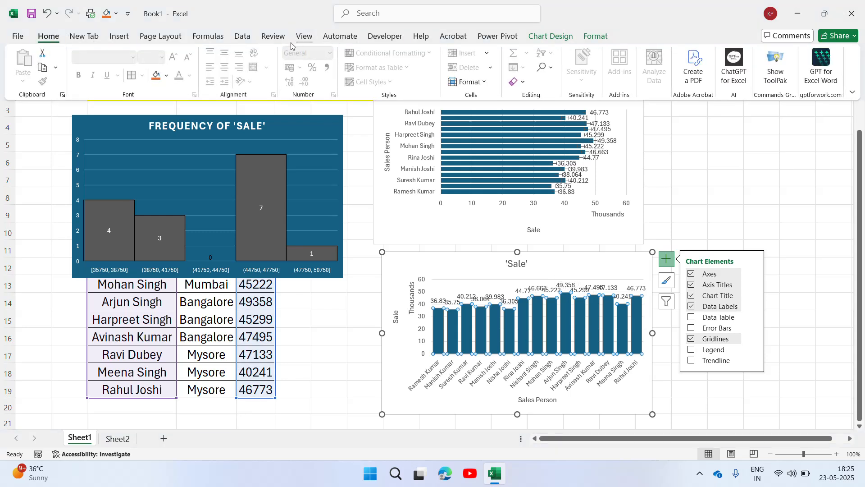
left_click(121, 38)
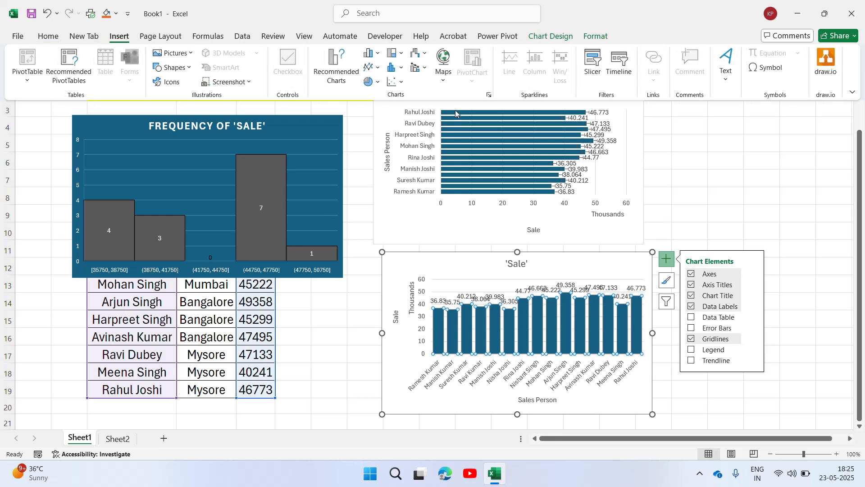
left_click(372, 67)
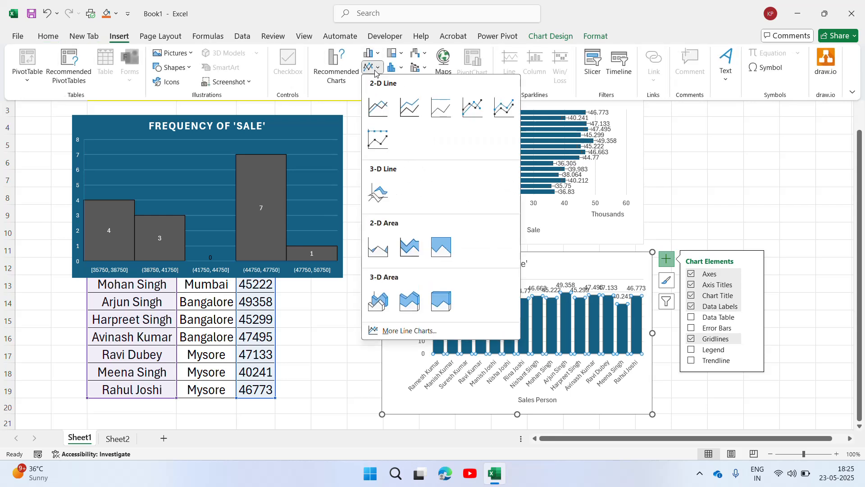
left_click(408, 110)
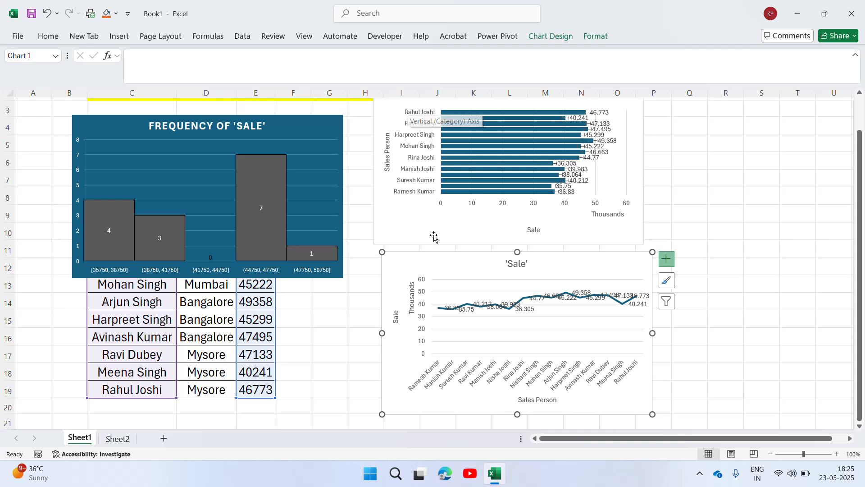
Move the 'Sales Person sale' bar chart away from the heading text, to around columns N–U
left_click_drag(860, 204, 860, 170)
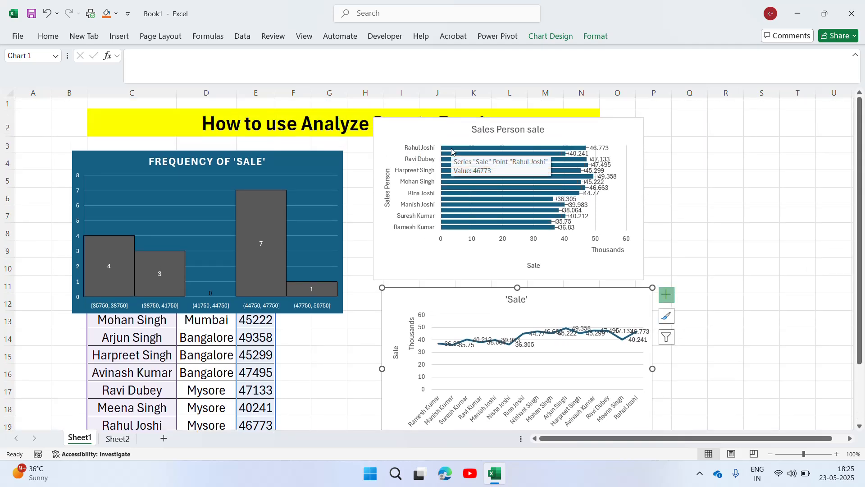
left_click(468, 130)
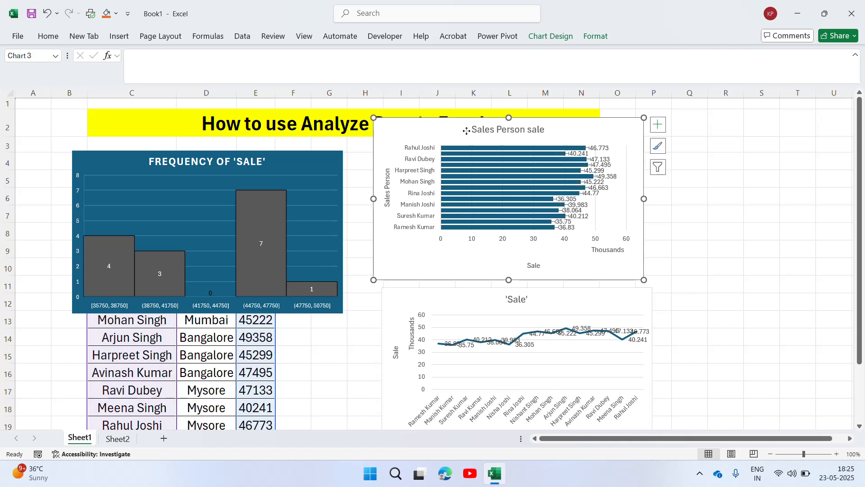
left_click_drag(467, 130, 656, 142)
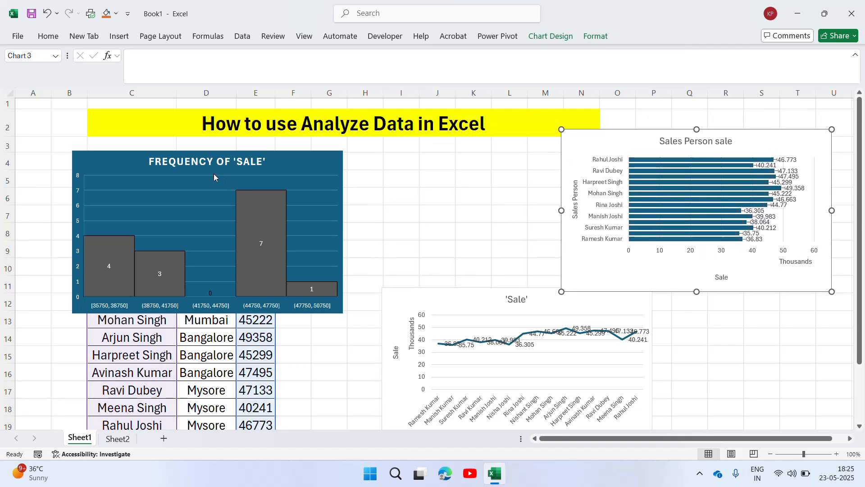
left_click(246, 158)
left_click(401, 180)
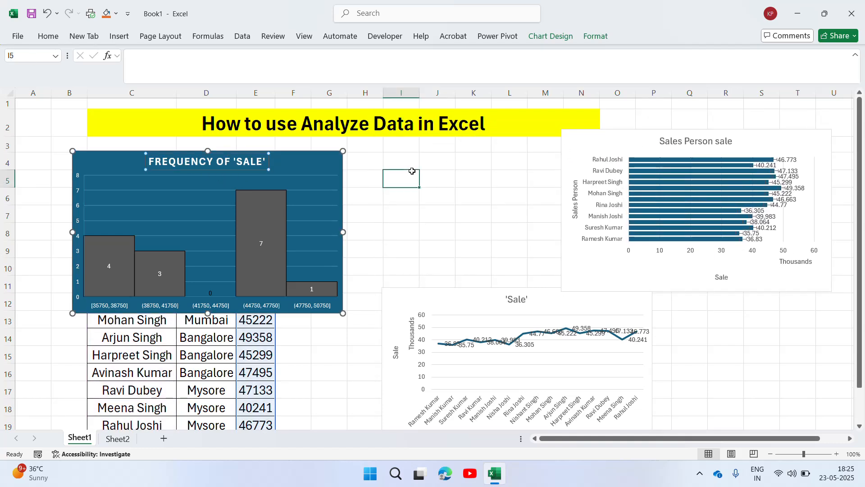
left_click(136, 168)
double_click(136, 167)
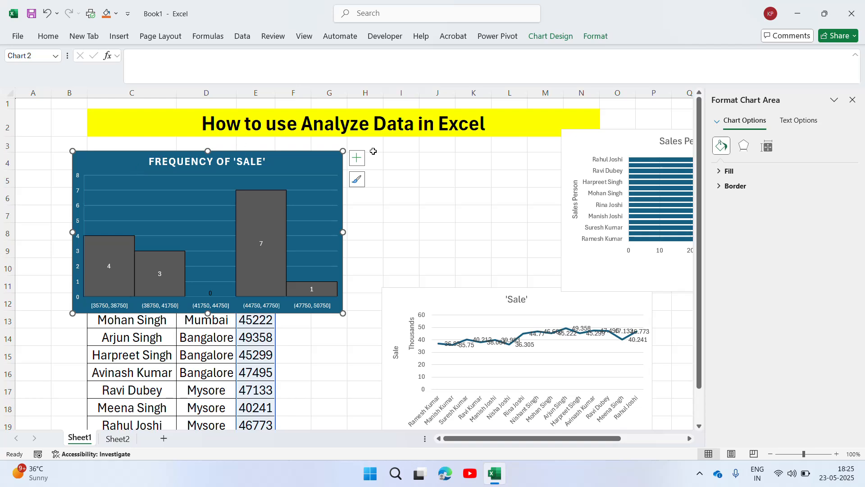
left_click(402, 181)
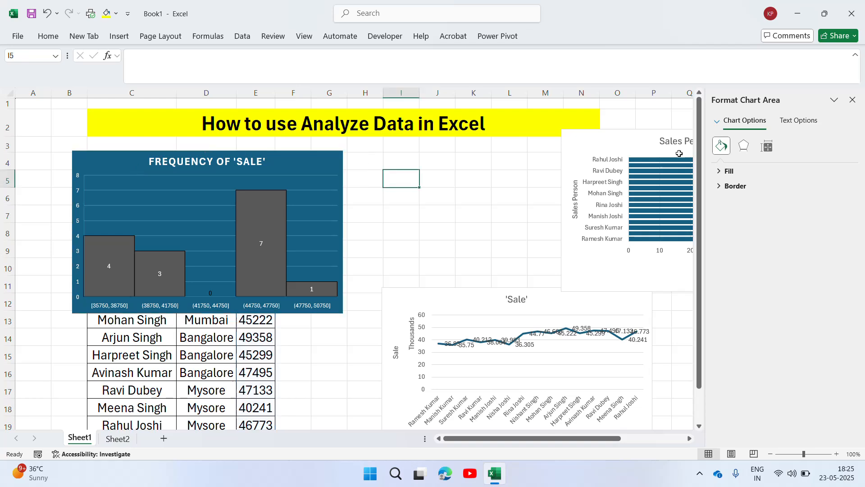
left_click(852, 100)
Move the 'Frequency of Sale' histogram off the sales table to around columns G–N, starting at row 3, and close its formatting options
left_click(135, 170)
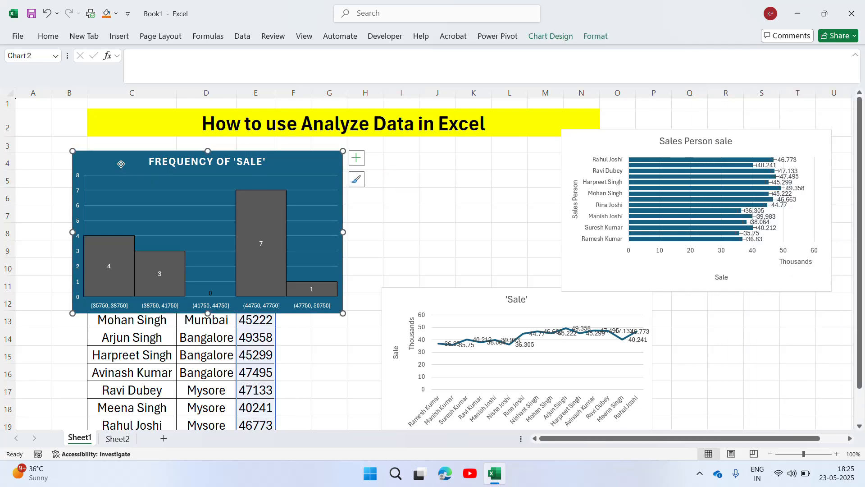
double_click(328, 203)
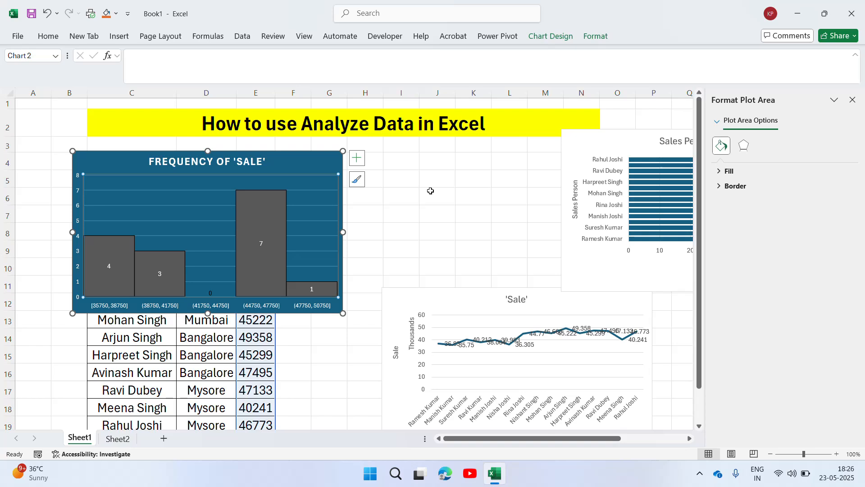
left_click_drag(124, 153, 373, 141)
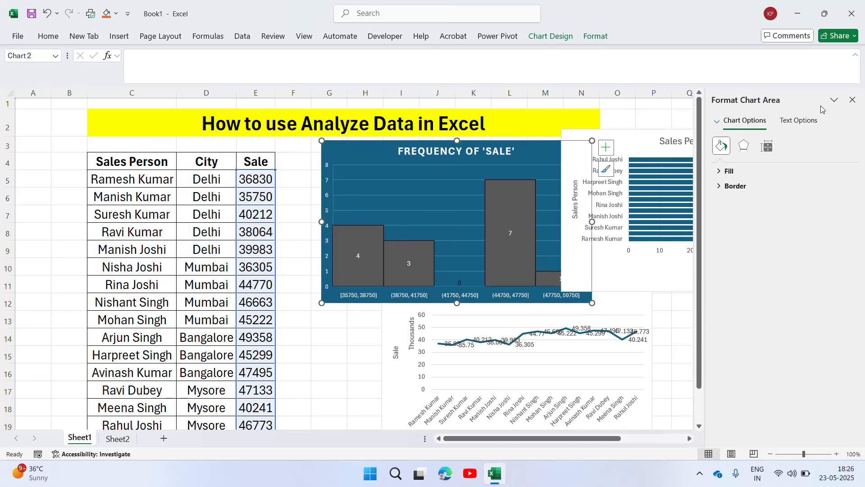
left_click(853, 100)
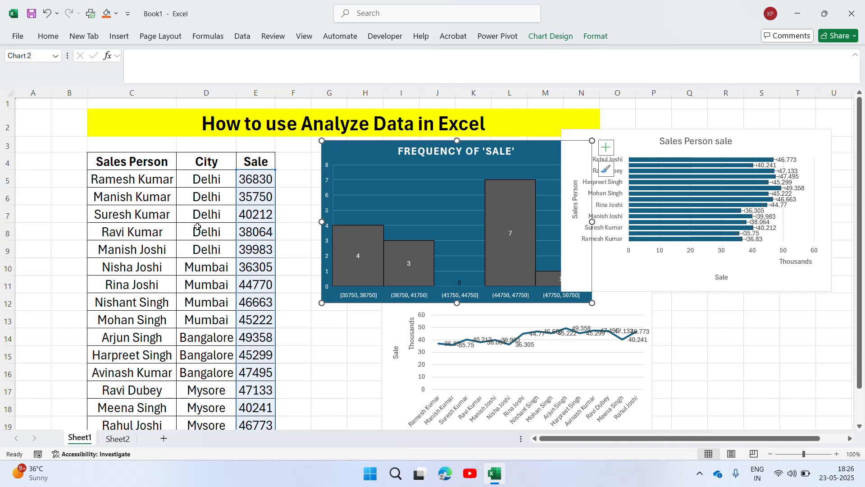
Select the whole sales table C4:E19, including its headers, and run Analyze Data on it
left_click(124, 198)
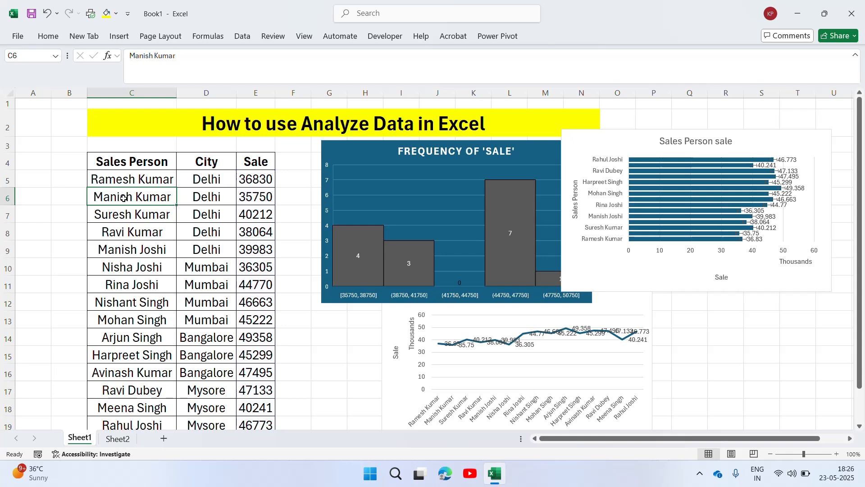
left_click(53, 37)
left_click(138, 163)
left_click(138, 163)
key("shift+Right")
key("shift+Right")
key("ctrl+shift+Down")
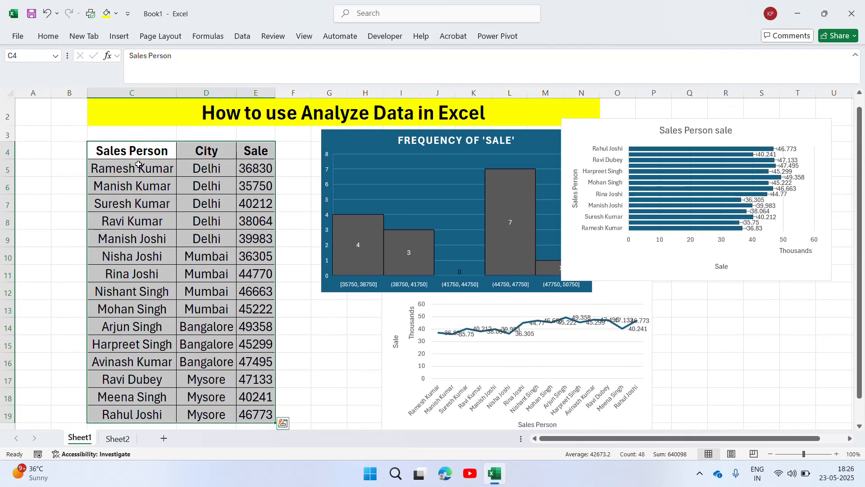
left_click(53, 38)
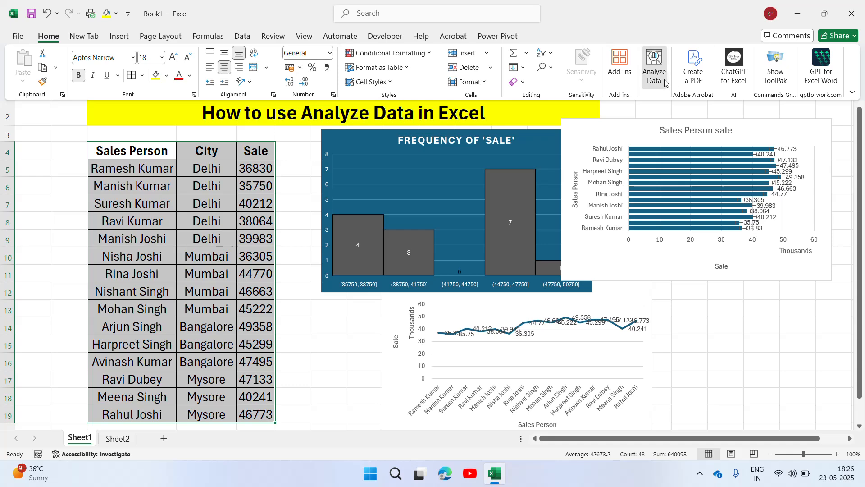
left_click(654, 68)
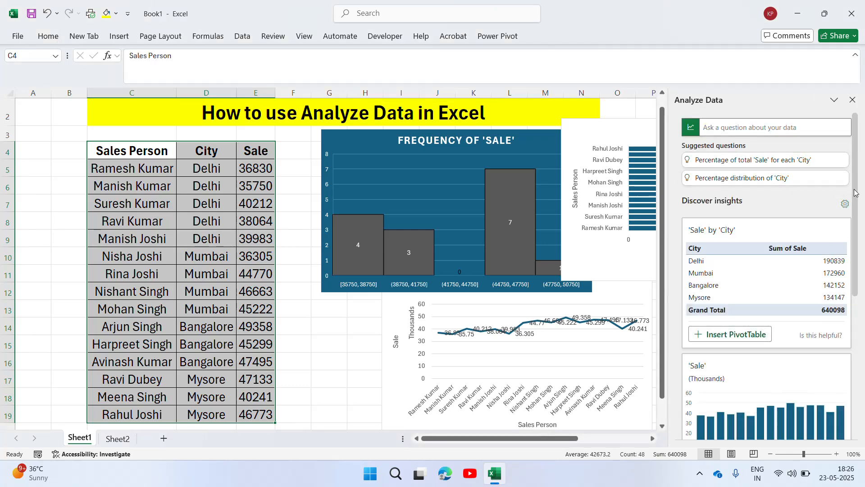
View the suggested questions in Analyze Data's question box, close Analyze Data and deselect the table
left_click_drag(856, 193, 858, 155)
left_click(796, 128)
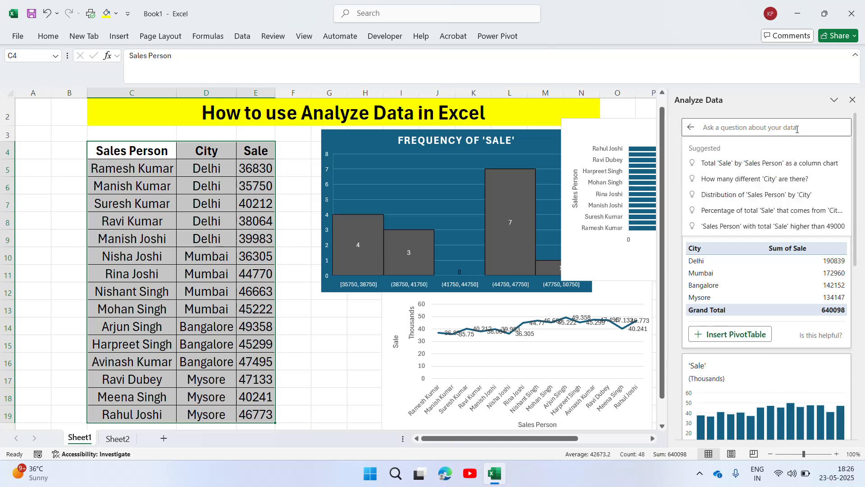
left_click(797, 129)
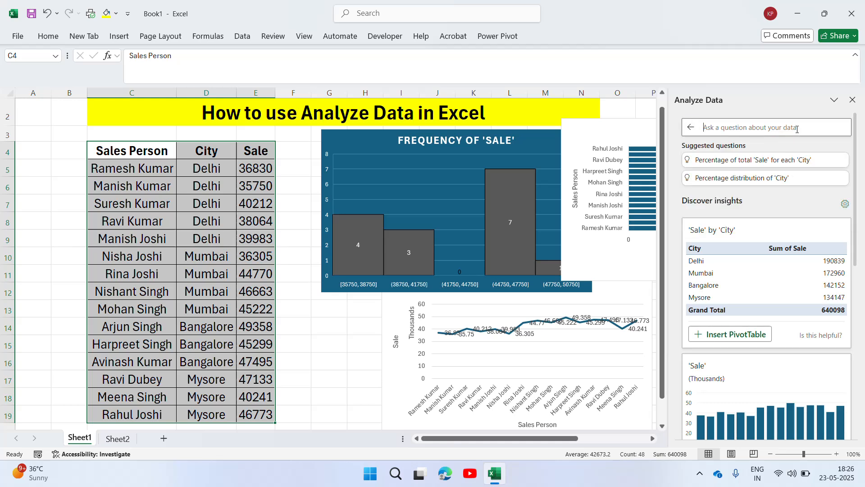
left_click(852, 99)
left_click(318, 359)
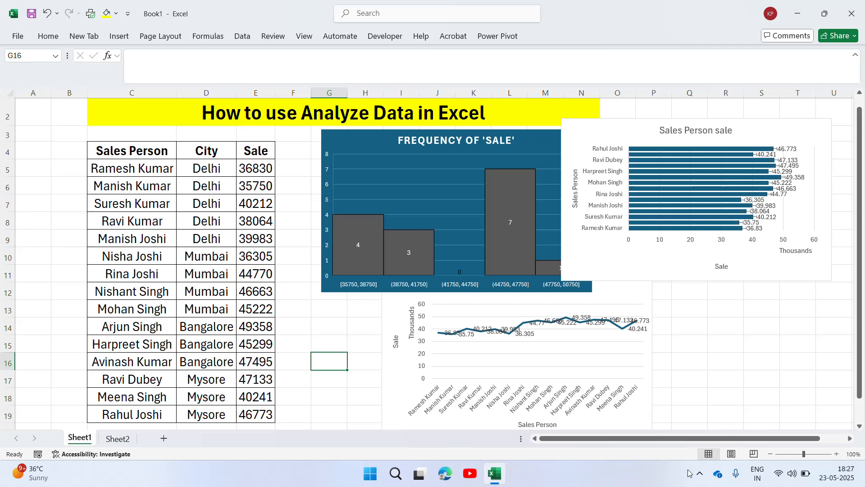
left_click(700, 477)
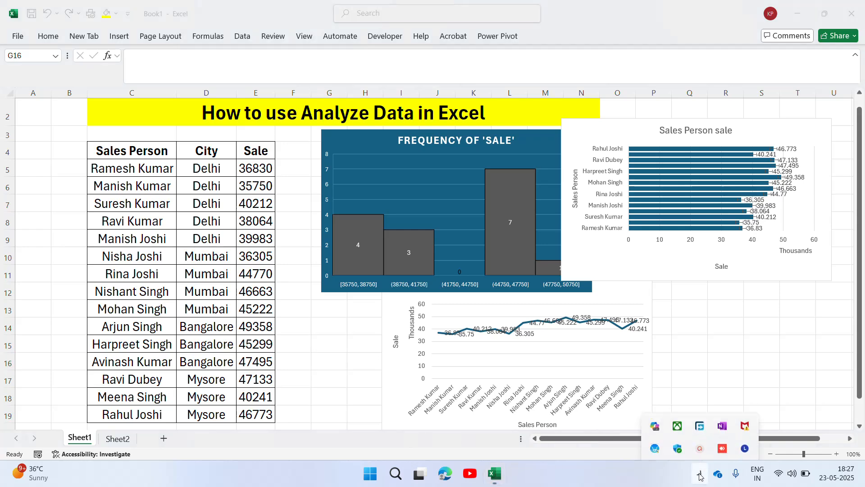
left_click(700, 444)
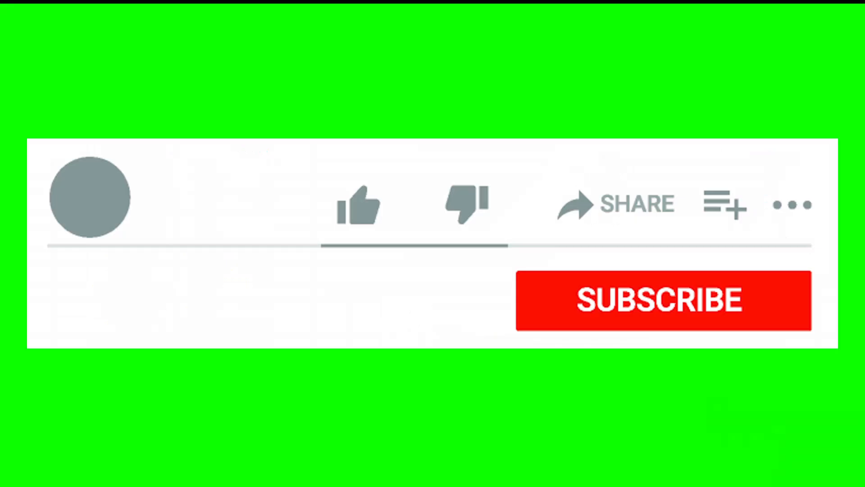